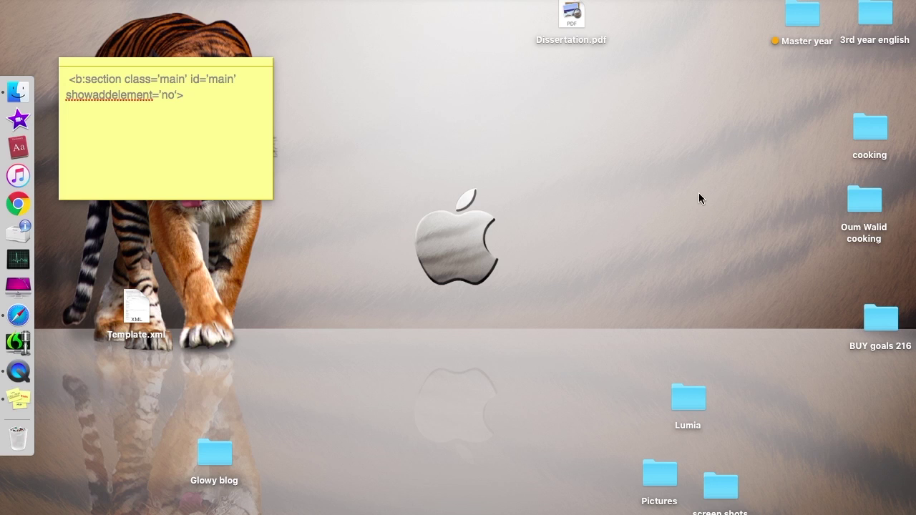
# - Open the live GLOWY blog from the Blogger dashboard and scroll through its page
pyautogui.hotkey('ctrl', 'Right')
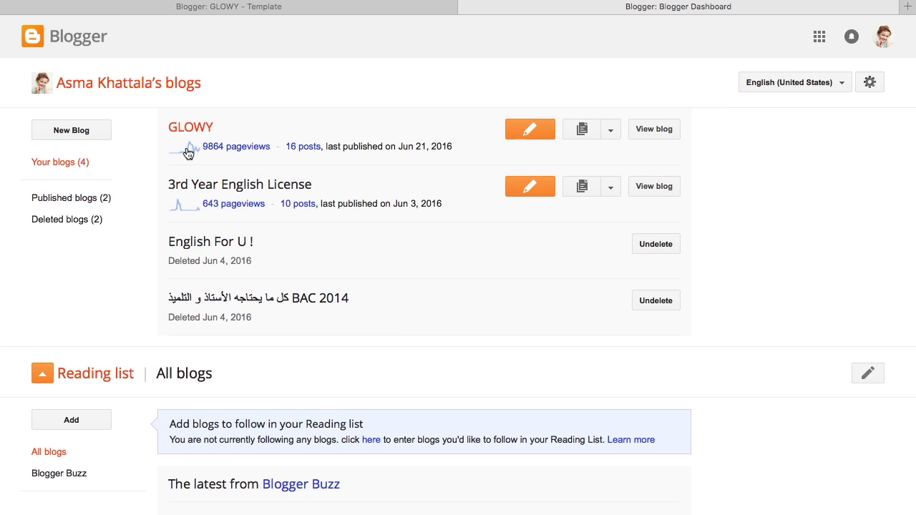
pyautogui.click(201, 127)
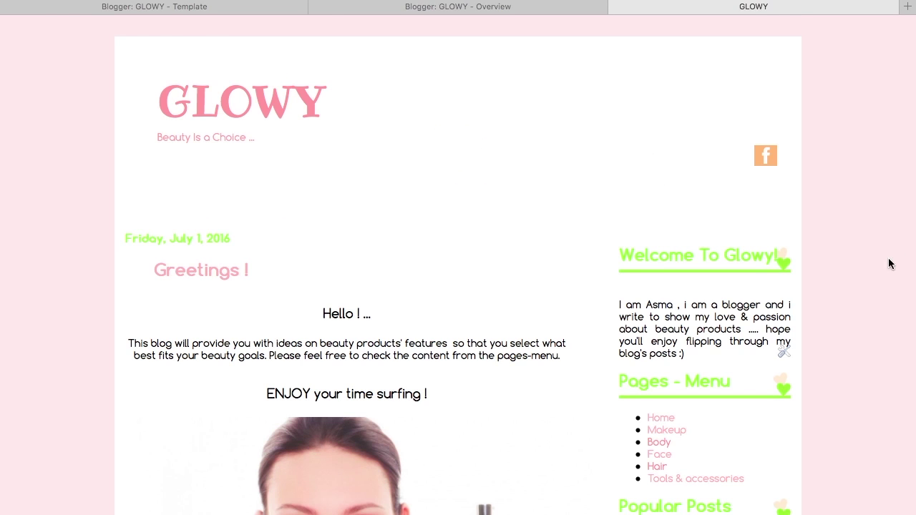
pyautogui.scroll(-5, 866, 279)
pyautogui.scroll(5, 867, 280)
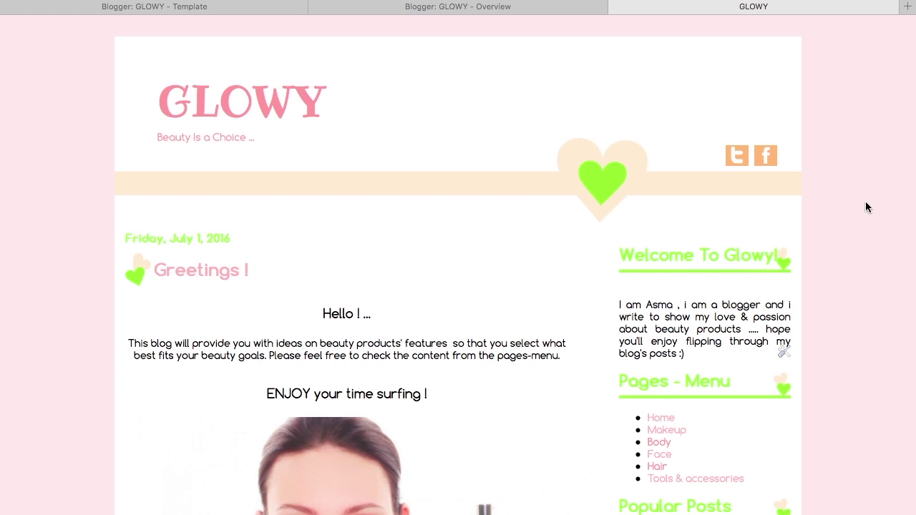
pyautogui.scroll(-2, 866, 202)
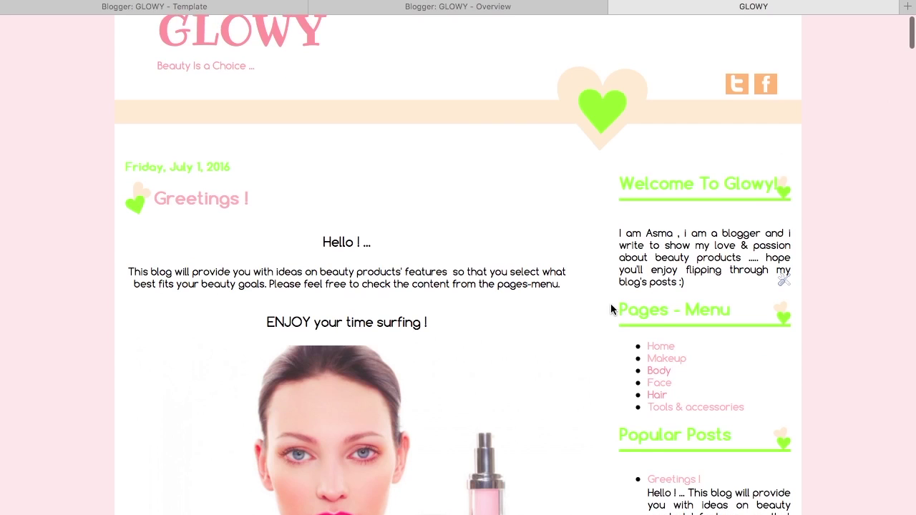
pyautogui.scroll(3, 402, 420)
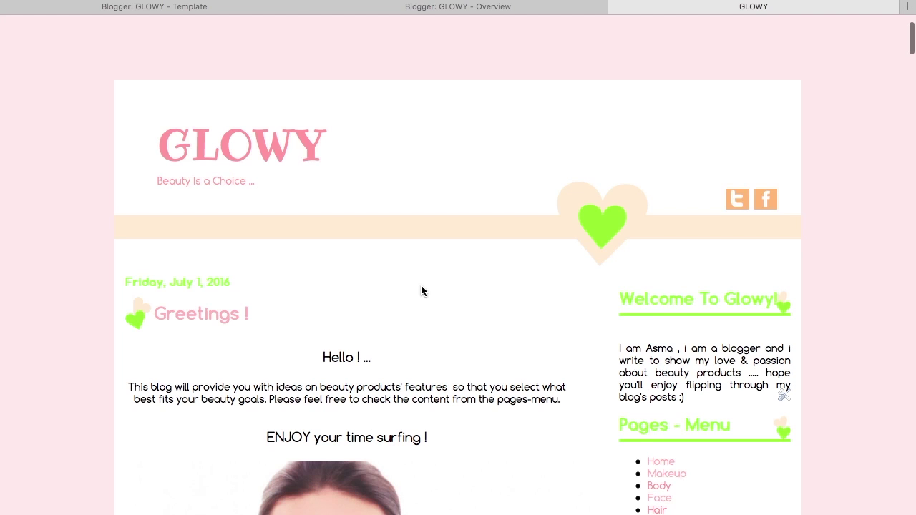
pyautogui.scroll(2, 421, 291)
pyautogui.scroll(2, 421, 291)
pyautogui.scroll(2, 421, 291)
pyautogui.scroll(2, 421, 291)
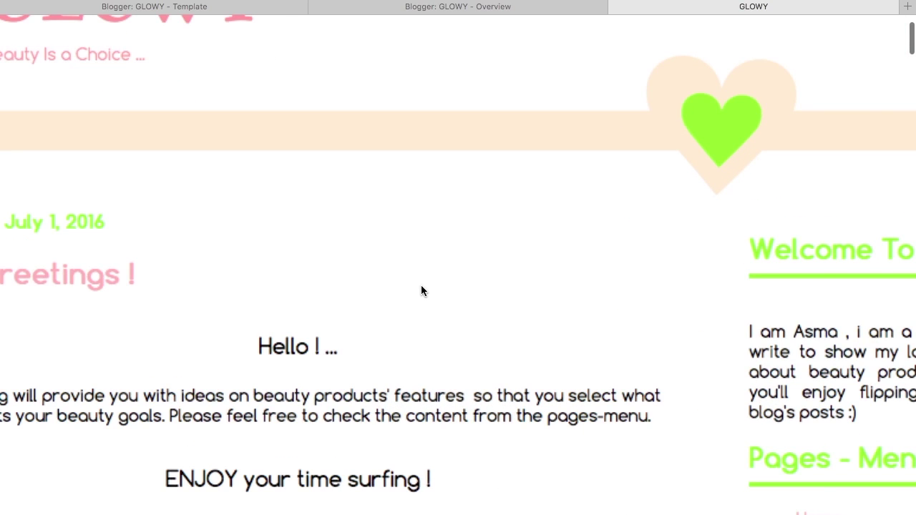
# - Reset the blog page to normal zoom and return to the GLOWY Overview dashboard
pyautogui.scroll(-5, 421, 290)
pyautogui.hscroll(2, 421, 291)
pyautogui.scroll(2, 421, 291)
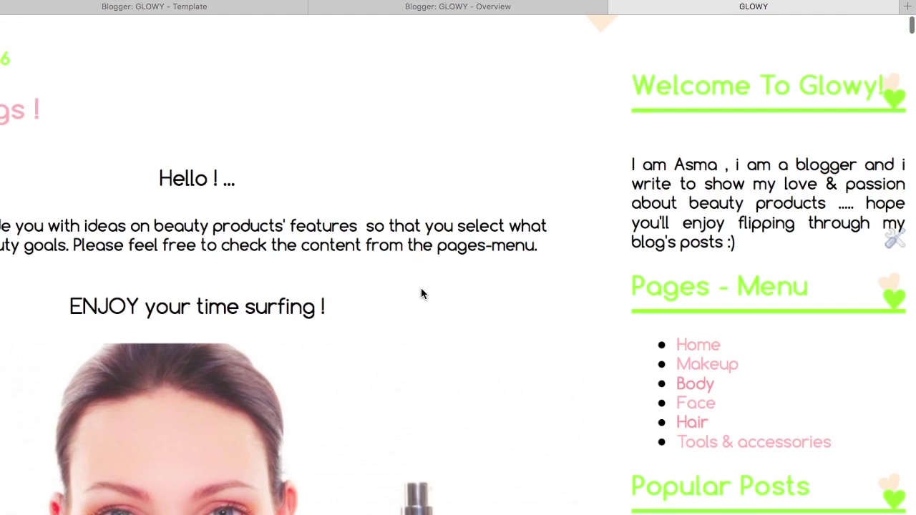
pyautogui.scroll(4, 421, 291)
pyautogui.hscroll(-5, 421, 290)
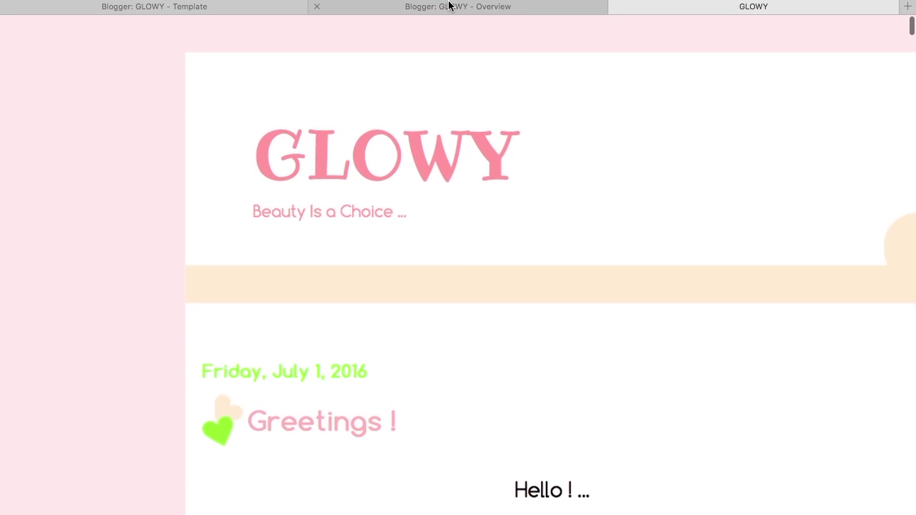
pyautogui.hotkey('ctrl', '0')
pyautogui.click(477, 9)
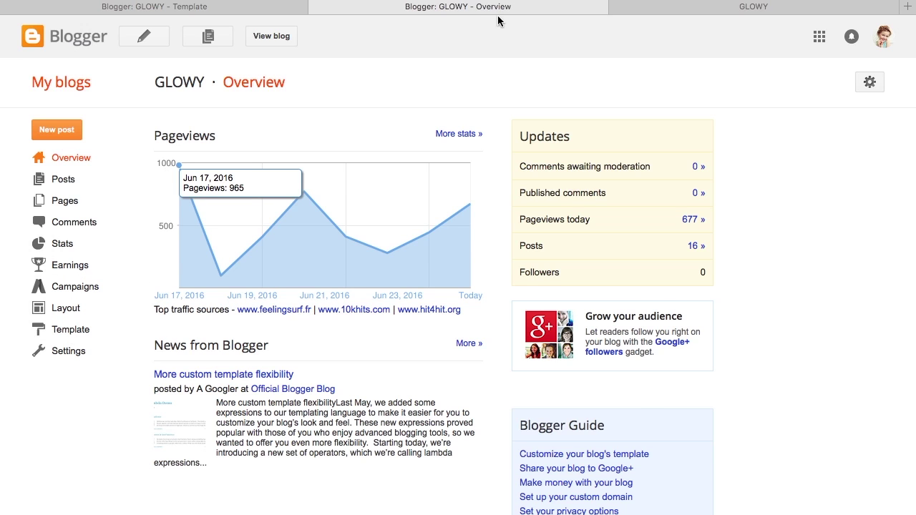
pyautogui.click(650, 6)
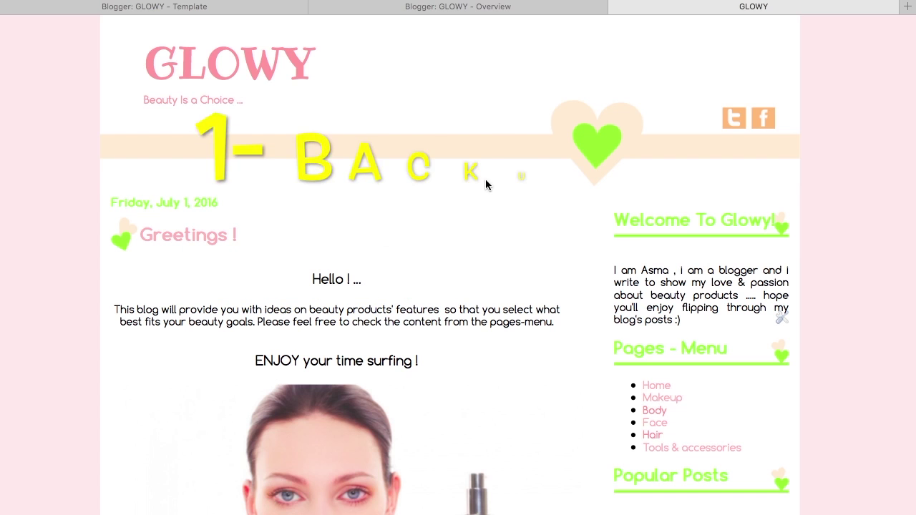
pyautogui.scroll(-3, 549, 246)
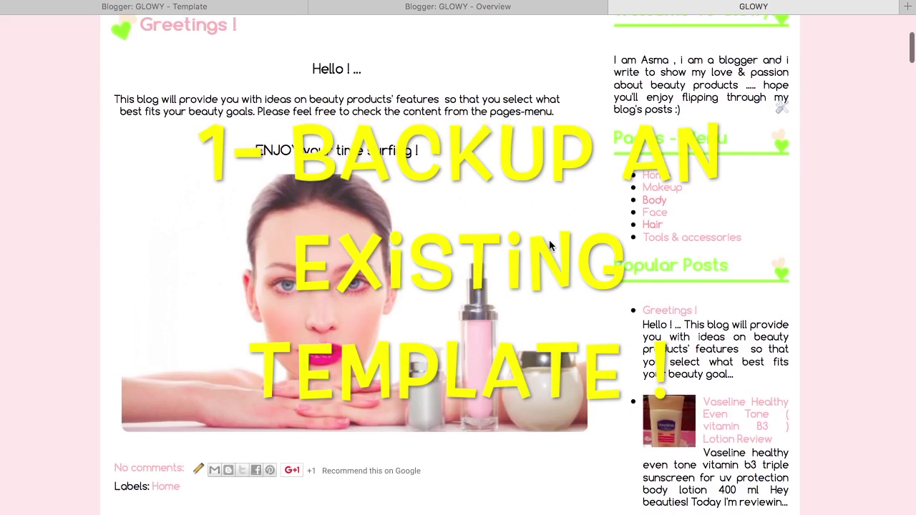
pyautogui.scroll(-4, 549, 246)
pyautogui.scroll(-3, 549, 246)
pyautogui.scroll(10, 550, 246)
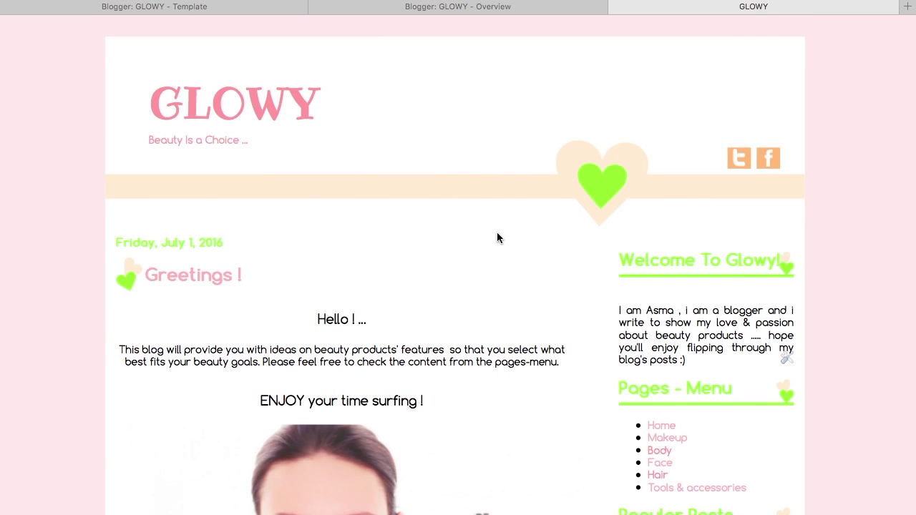
pyautogui.scroll(-3, 597, 305)
pyautogui.scroll(-10, 599, 302)
pyautogui.scroll(-10, 598, 308)
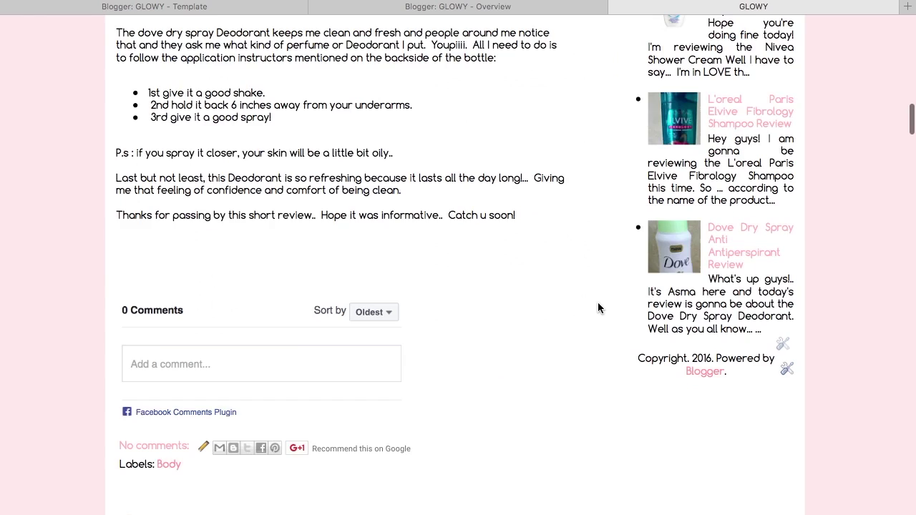
pyautogui.scroll(-2, 597, 307)
pyautogui.scroll(20, 597, 307)
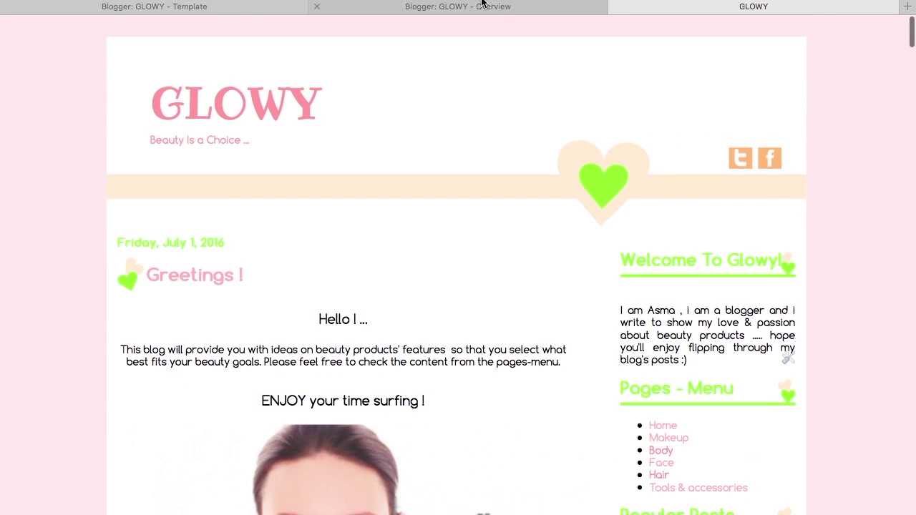
pyautogui.click(498, 6)
pyautogui.click(630, 6)
pyautogui.press('super+plus')
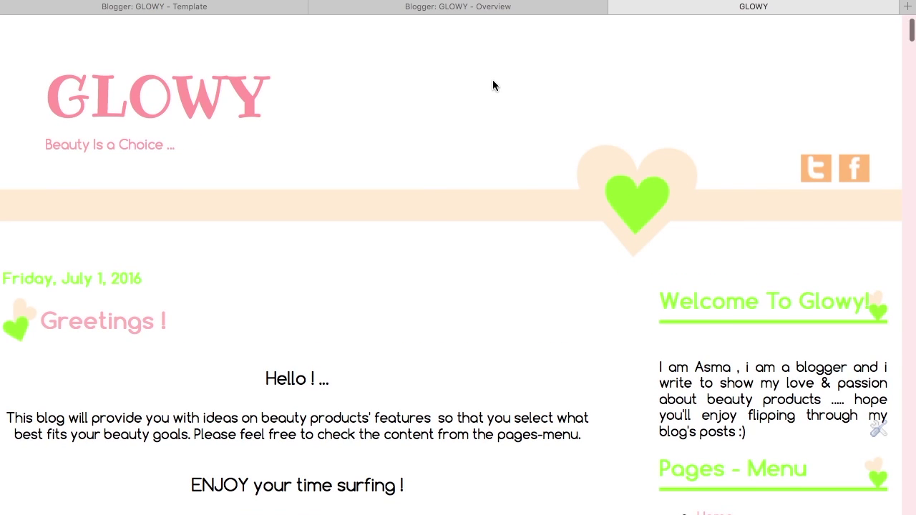
pyautogui.hscroll(-2, 493, 85)
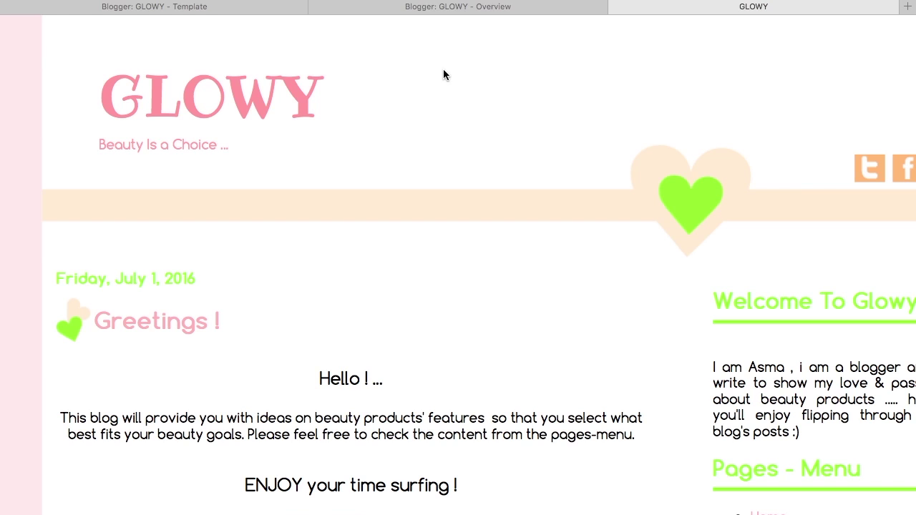
pyautogui.click(432, 7)
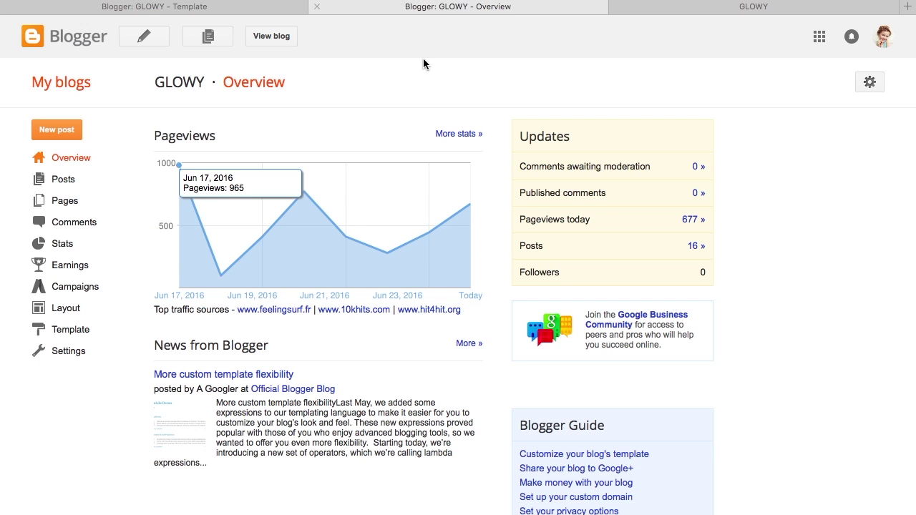
# - Download a full backup of the GLOWY template as an XML file via Backup / Restore
pyautogui.scroll(3, 56, 292)
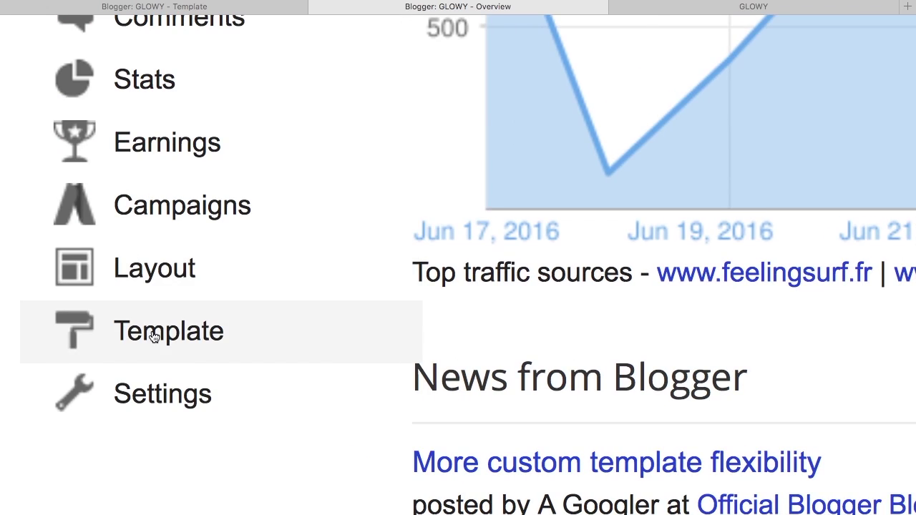
pyautogui.click(152, 337)
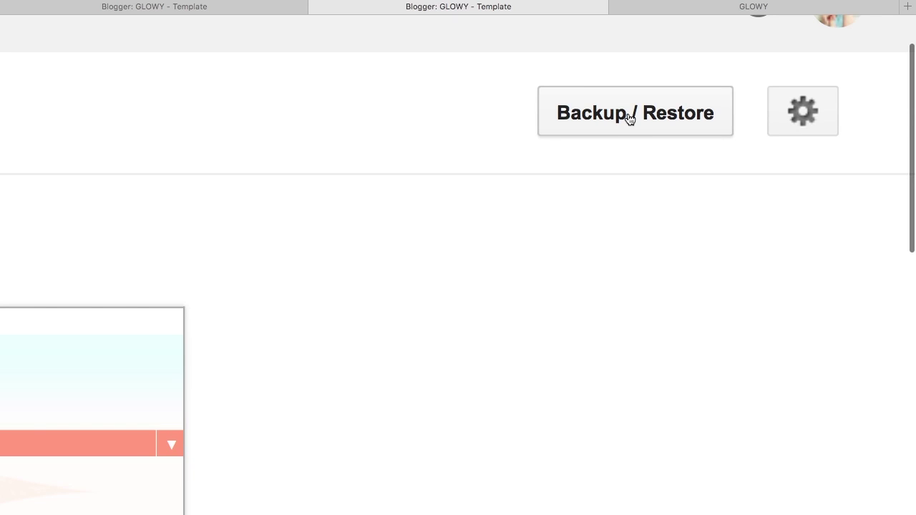
pyautogui.click(629, 118)
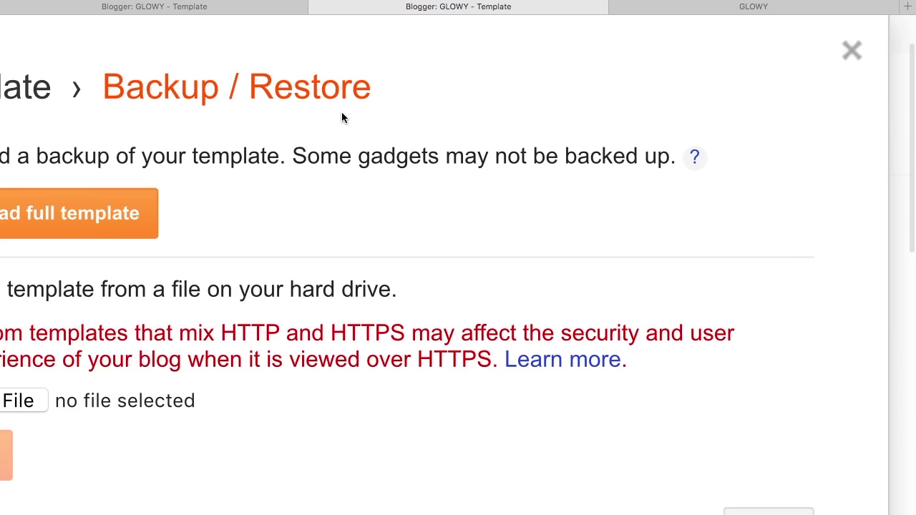
pyautogui.click(315, 217)
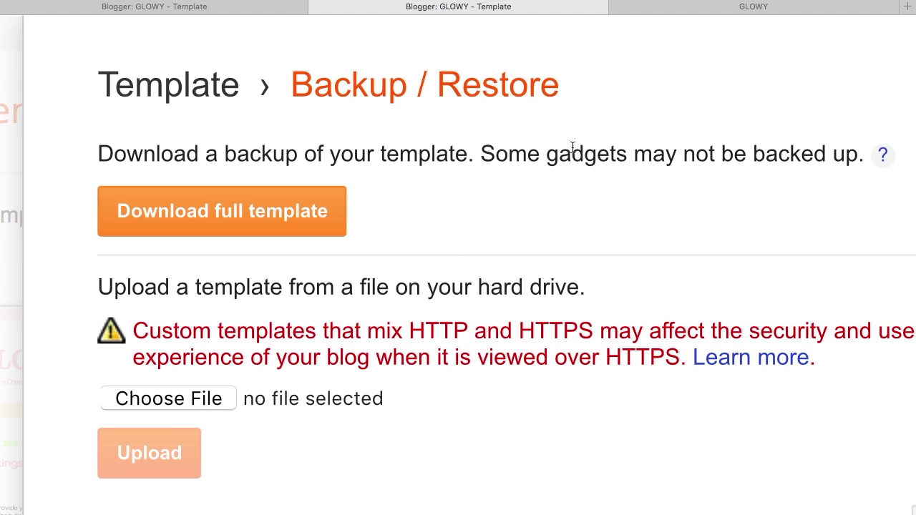
pyautogui.moveTo(156, 159); pyautogui.dragTo(304, 157)
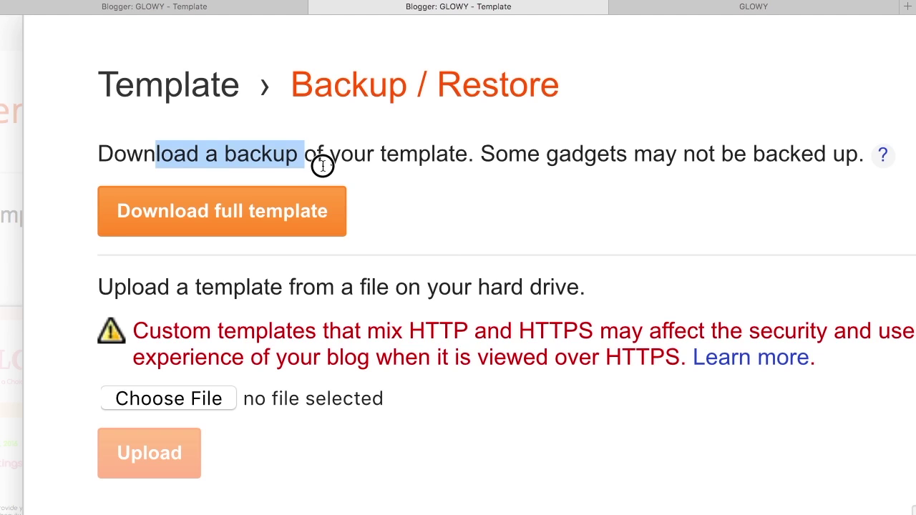
pyautogui.click(297, 157)
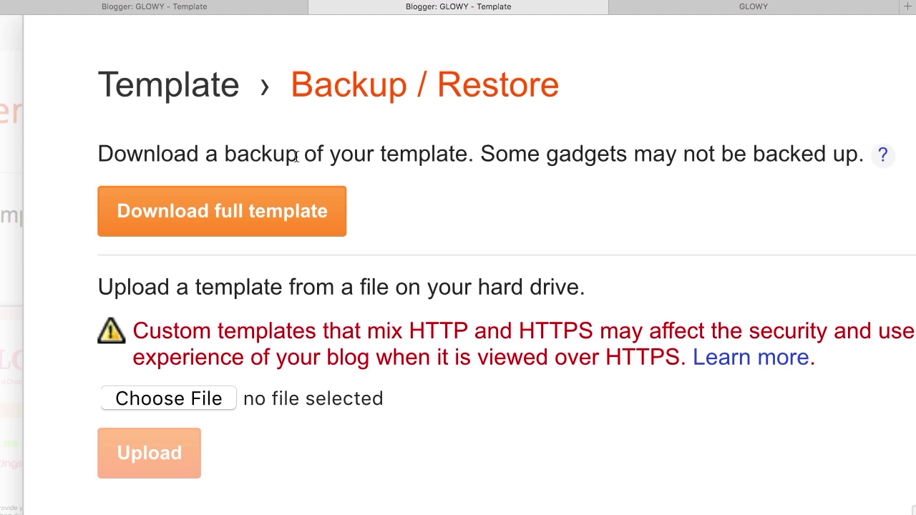
pyautogui.click(238, 217)
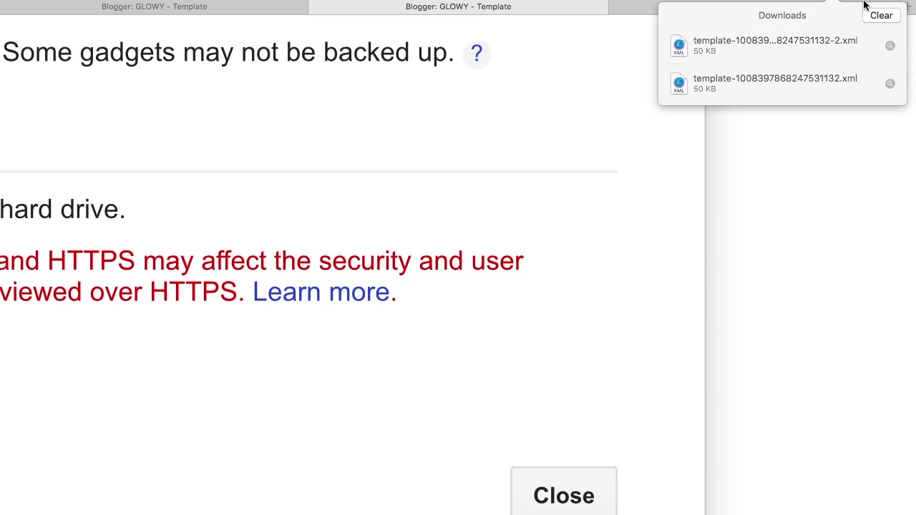
pyautogui.click(844, 2)
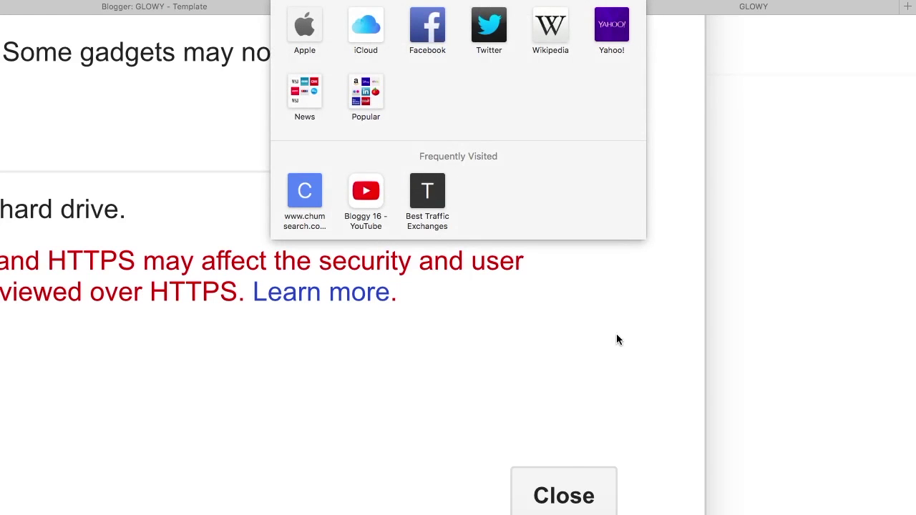
pyautogui.click(571, 483)
# - Close the template backup dialog and scroll down the Template page
pyautogui.click(570, 483)
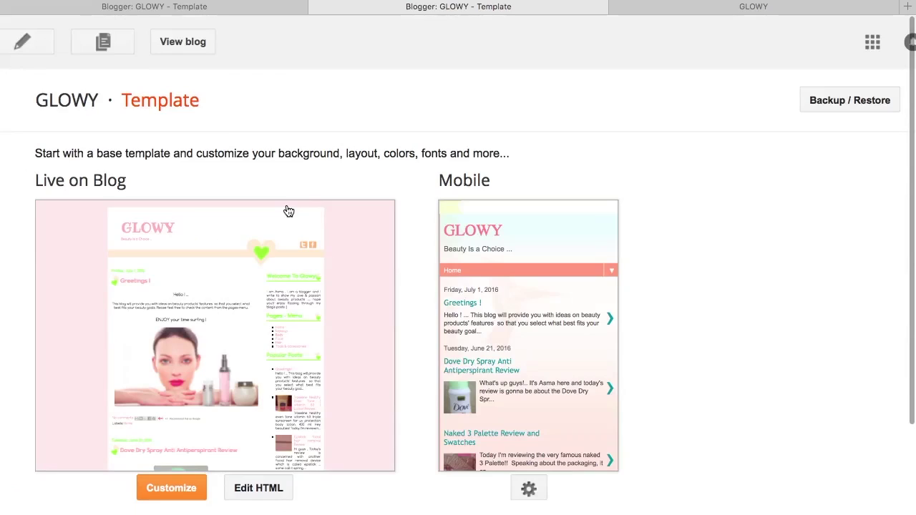
pyautogui.scroll(-3, 421, 233)
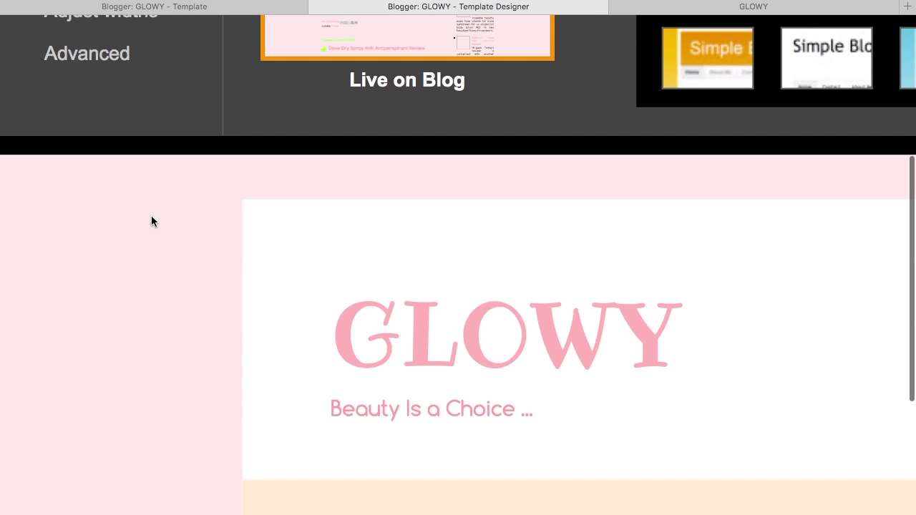
# - Choose the Picture Window template family and its blue colour variant in Template Designer
pyautogui.scroll(5, 151, 221)
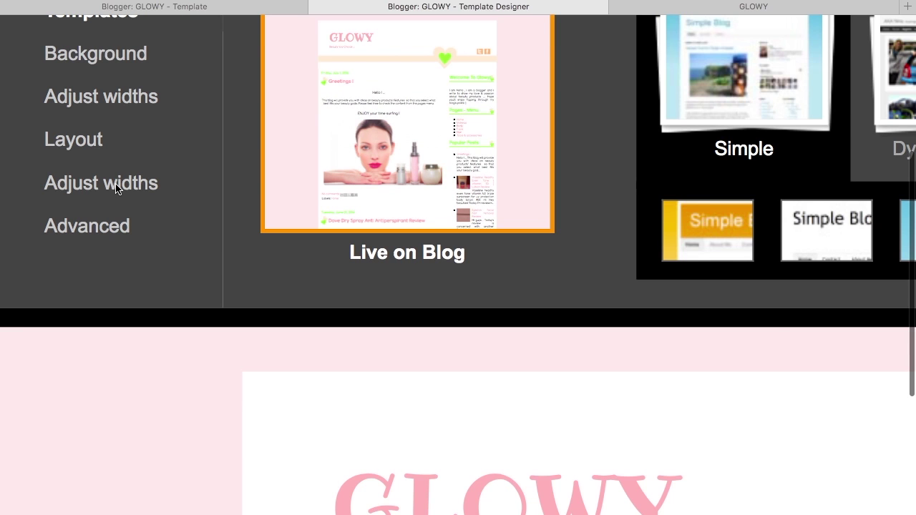
pyautogui.scroll(3, 117, 187)
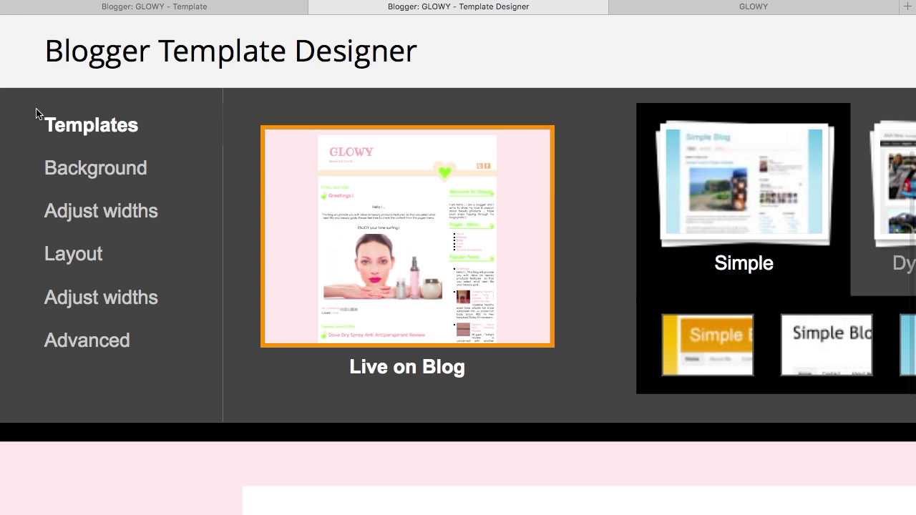
pyautogui.hscroll(3, 102, 117)
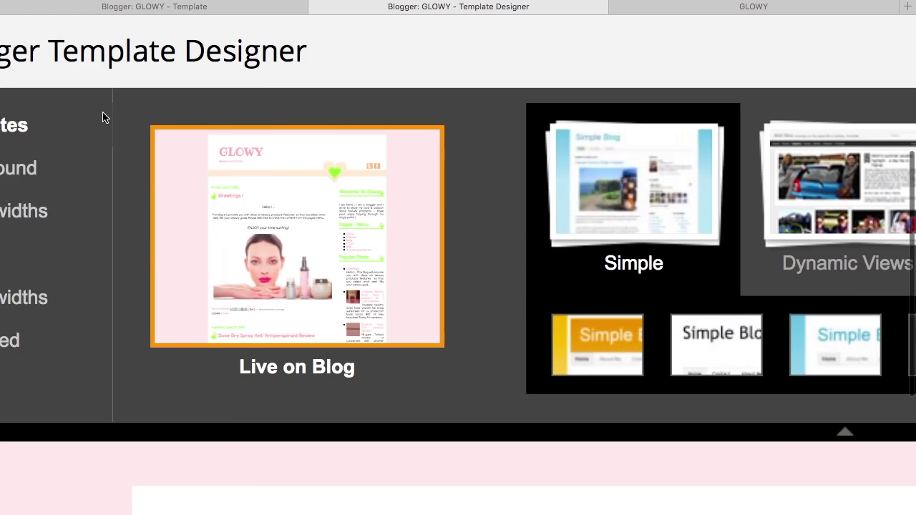
pyautogui.hscroll(2, 102, 116)
pyautogui.hscroll(3, 103, 116)
pyautogui.hscroll(2, 102, 117)
pyautogui.hscroll(2, 103, 117)
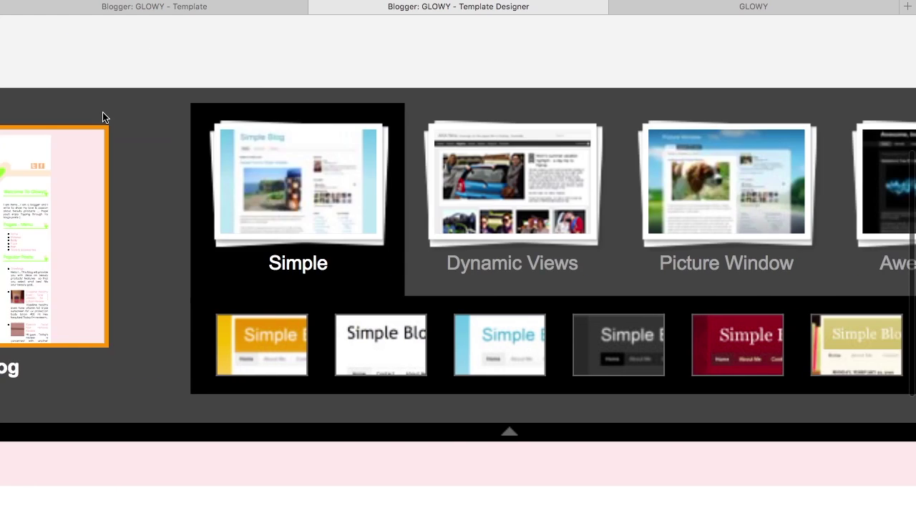
pyautogui.hscroll(2, 103, 117)
pyautogui.hscroll(2, 102, 117)
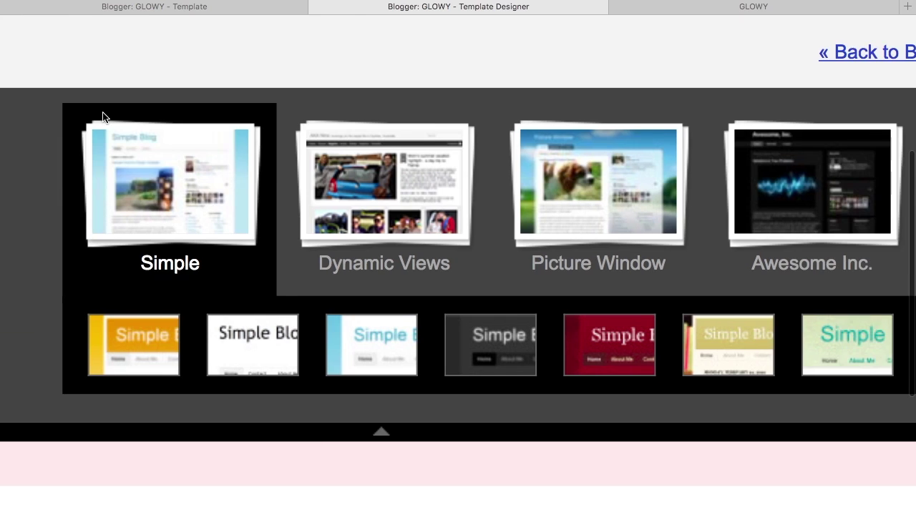
pyautogui.hscroll(1, 105, 118)
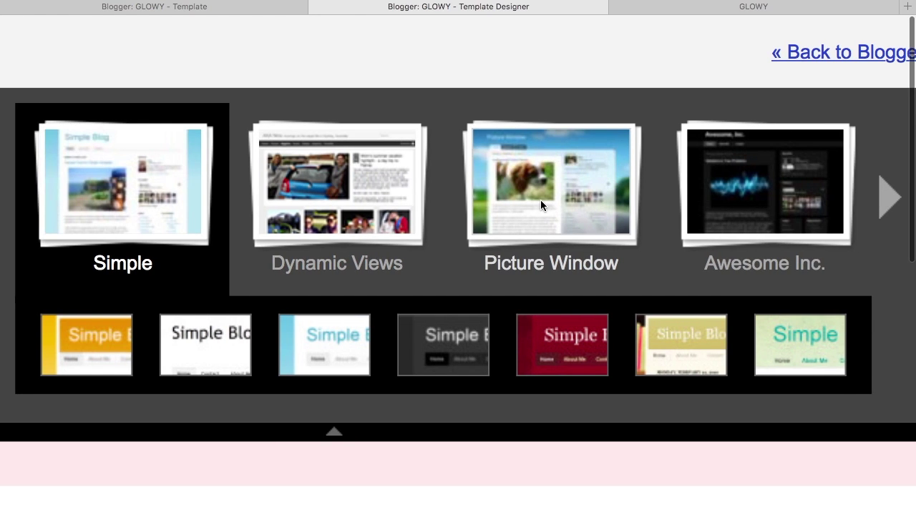
pyautogui.click(546, 241)
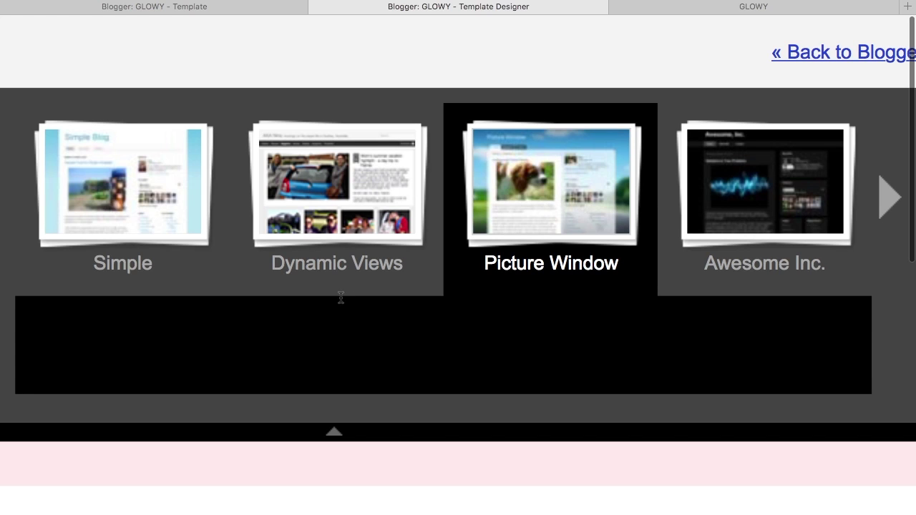
pyautogui.hscroll(-5, 417, 345)
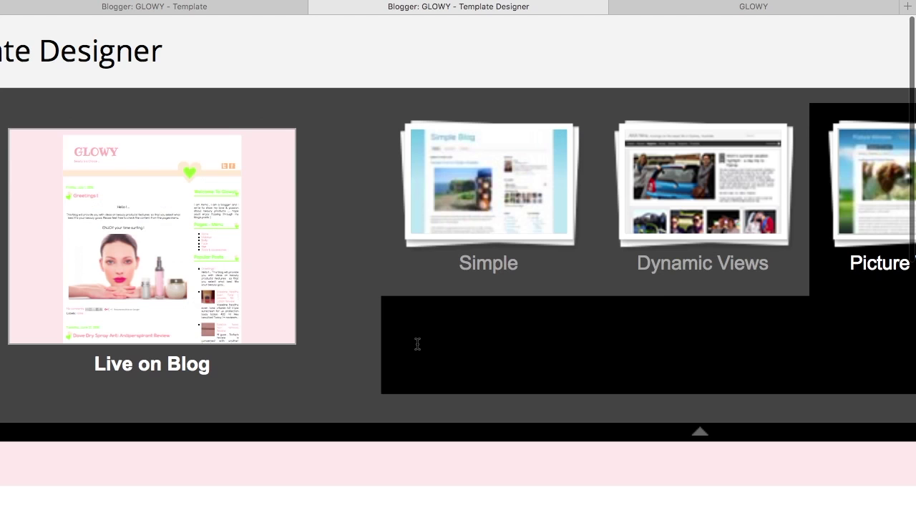
pyautogui.scroll(-2, 417, 345)
pyautogui.hscroll(2, 417, 348)
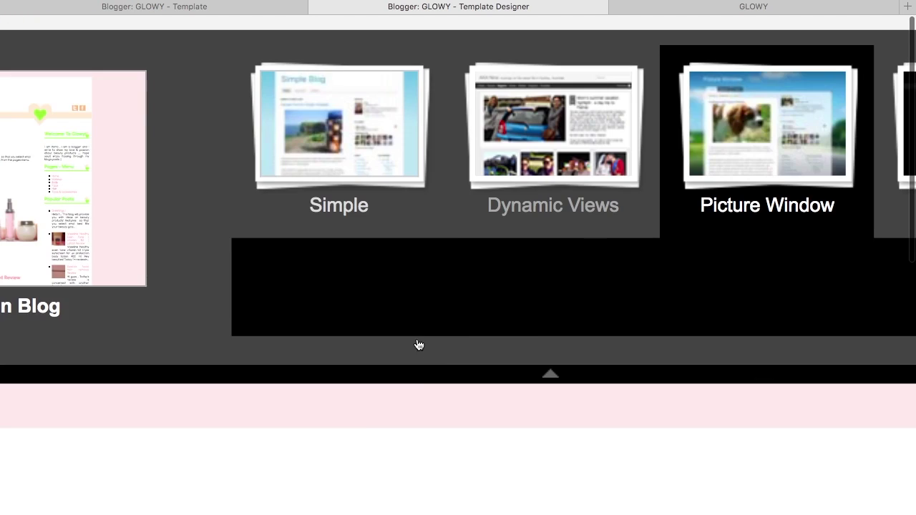
pyautogui.hscroll(1, 521, 318)
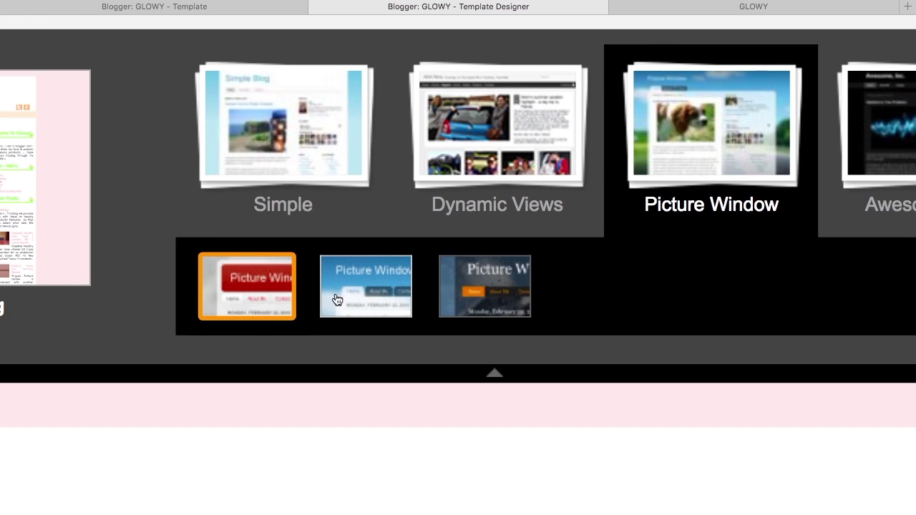
pyautogui.click(368, 286)
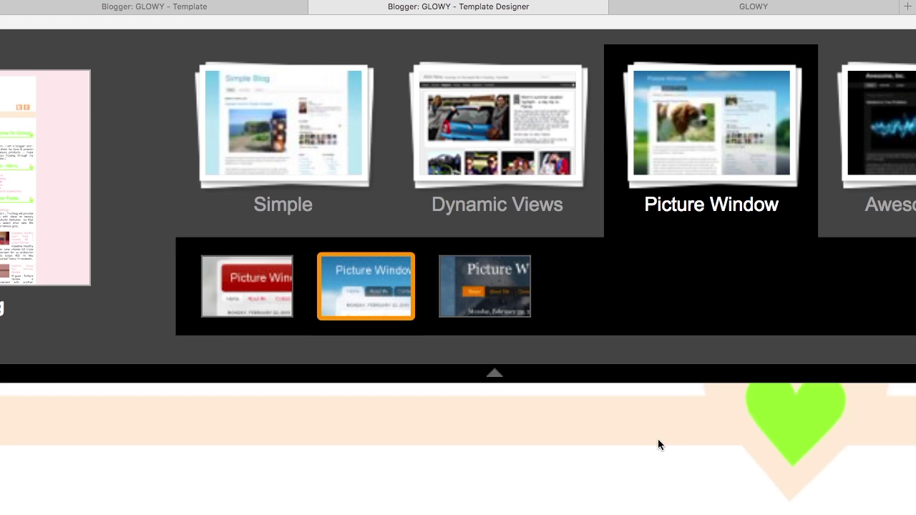
# - Scroll through the blue Picture Window preview of GLOWY and apply it to the blog
pyautogui.scroll(-5, 659, 446)
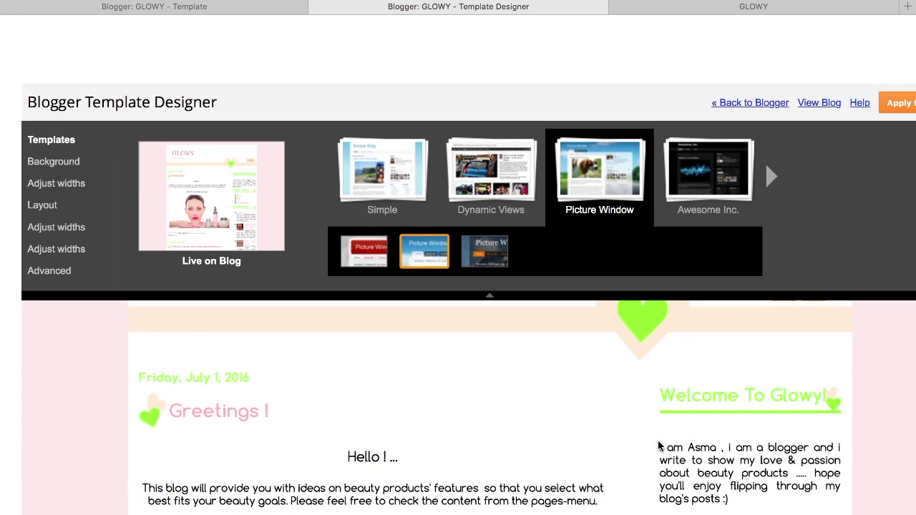
pyautogui.scroll(-2, 659, 445)
pyautogui.scroll(-3, 501, 429)
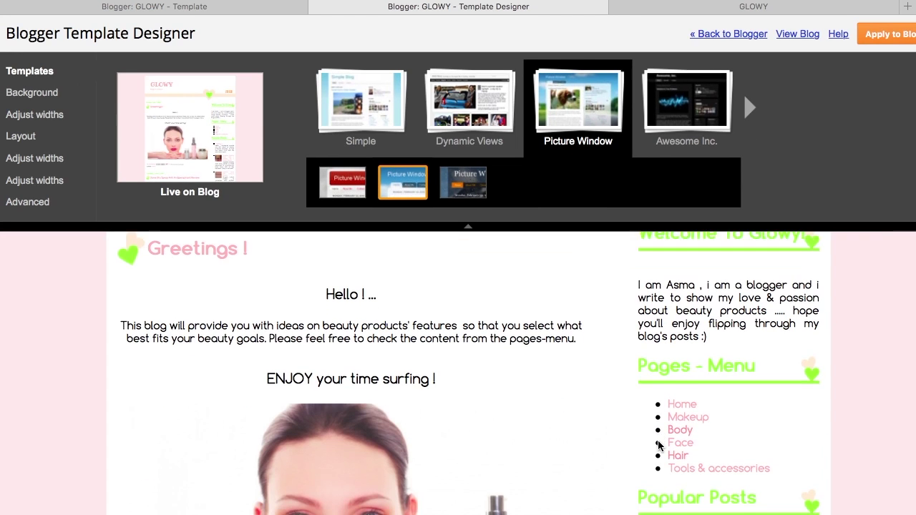
pyautogui.scroll(-2, 334, 398)
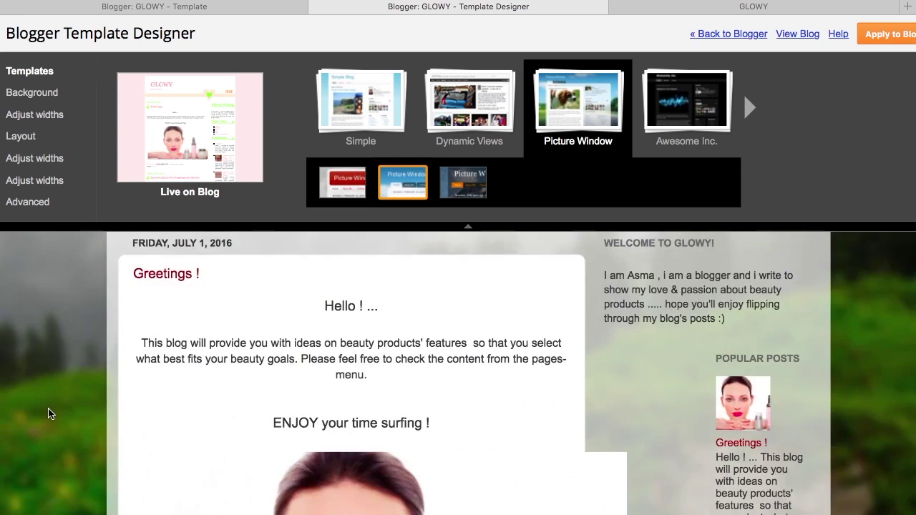
pyautogui.scroll(-10, 49, 411)
pyautogui.scroll(-3, 50, 414)
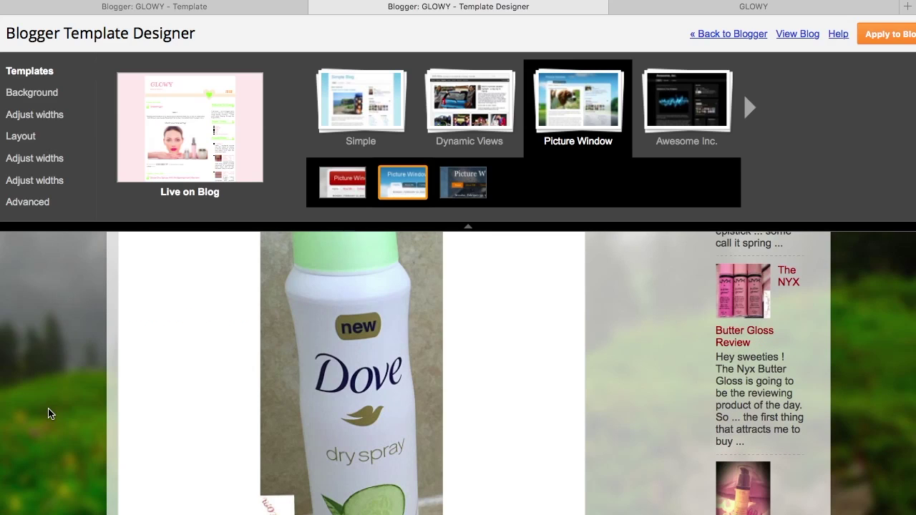
pyautogui.scroll(-7, 49, 413)
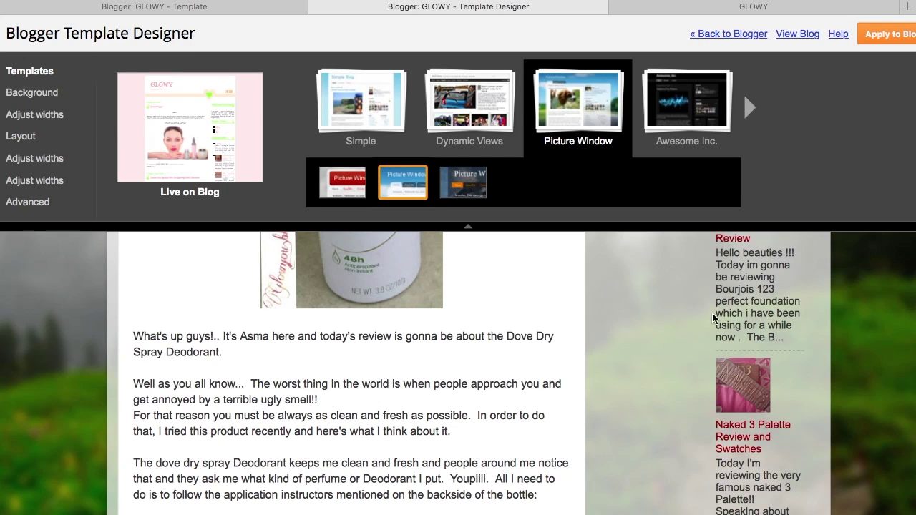
pyautogui.scroll(1, 900, 344)
pyautogui.scroll(10, 901, 344)
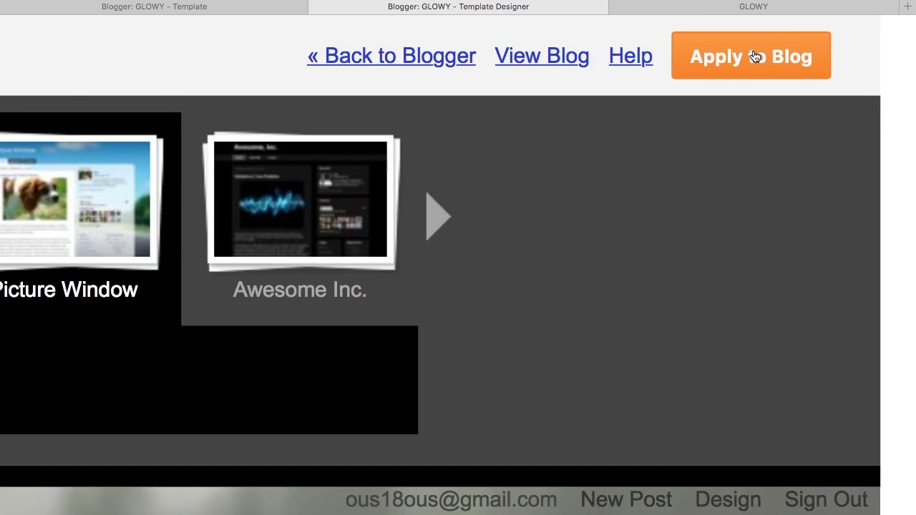
pyautogui.click(844, 33)
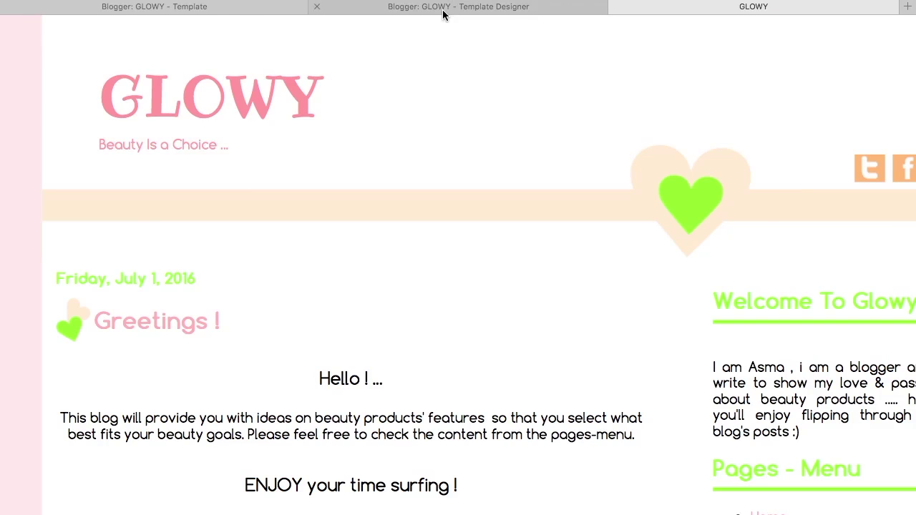
# - Scroll through the live GLOWY blog to check the new Picture Window sky-and-road design
pyautogui.scroll(-2, 37, 212)
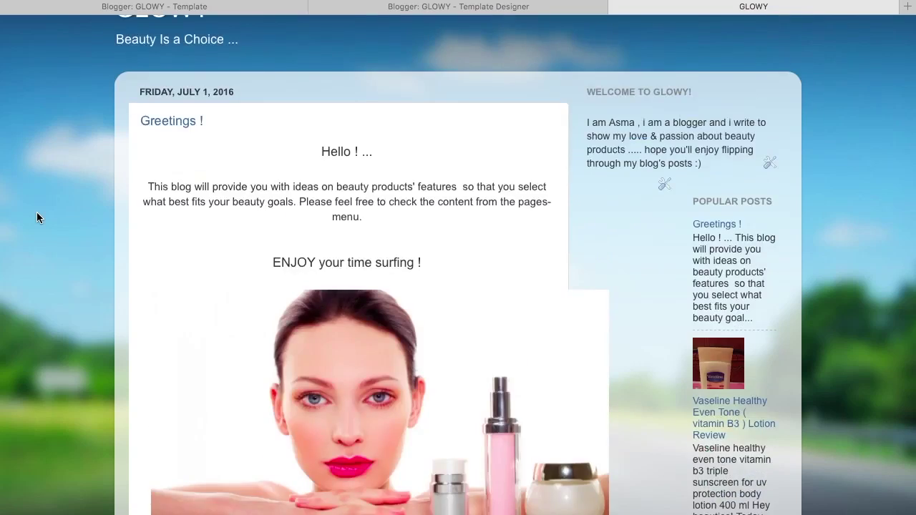
pyautogui.scroll(-3, 36, 212)
pyautogui.scroll(-3, 36, 212)
pyautogui.scroll(-3, 36, 212)
pyautogui.scroll(-4, 37, 212)
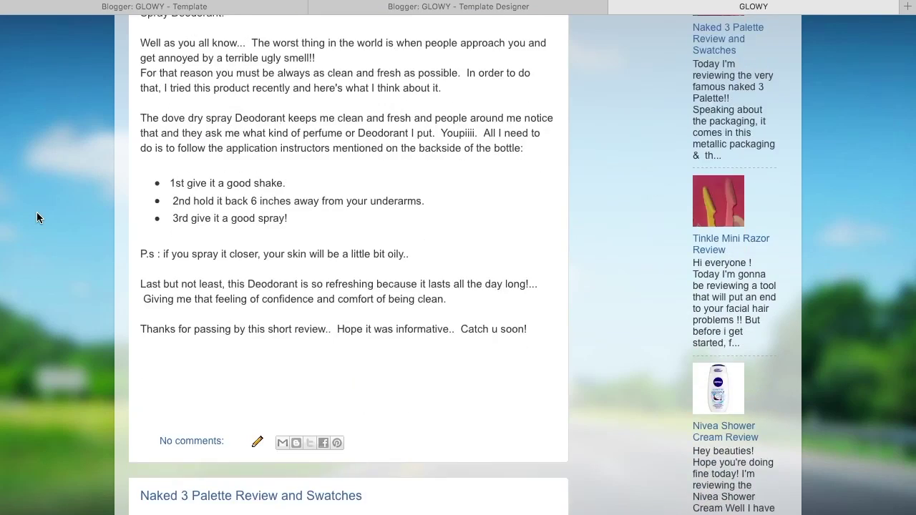
pyautogui.scroll(-5, 36, 212)
pyautogui.scroll(-4, 36, 212)
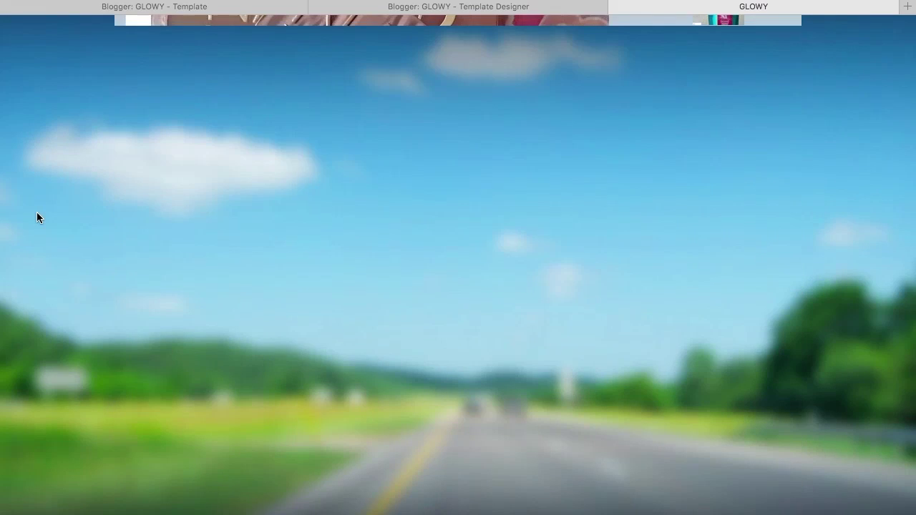
pyautogui.scroll(10, 37, 213)
pyautogui.scroll(10, 36, 211)
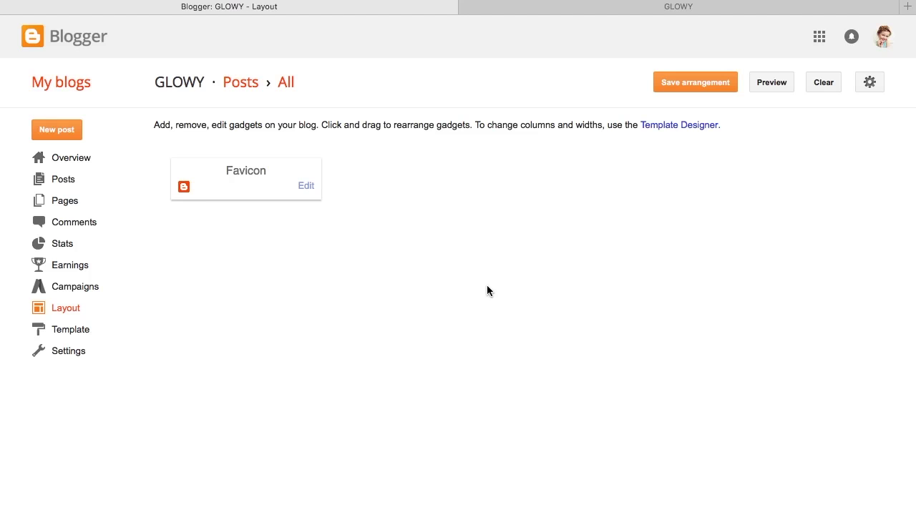
pyautogui.scroll(-1, 518, 264)
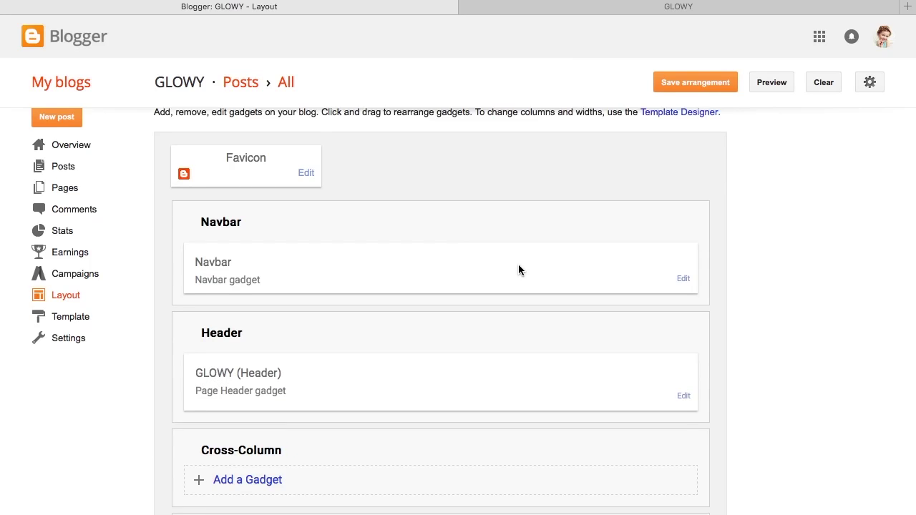
pyautogui.scroll(-1, 519, 265)
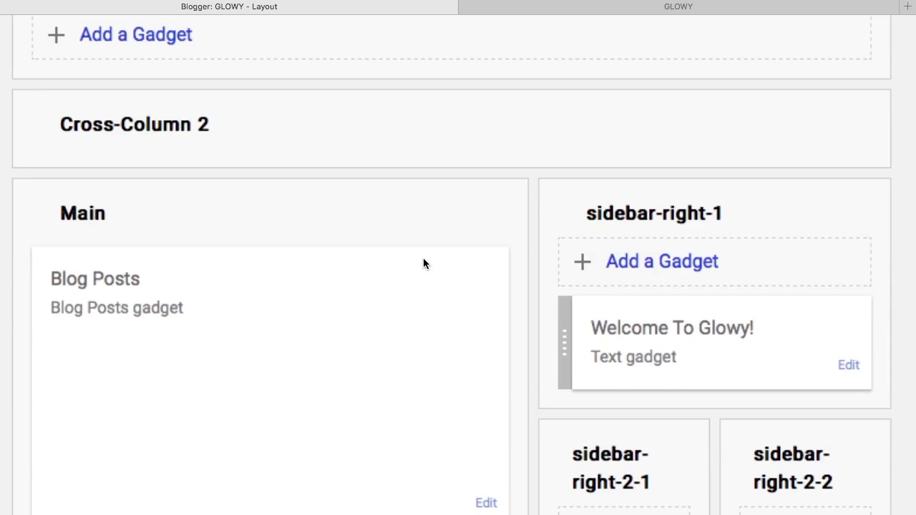
pyautogui.scroll(3, 423, 264)
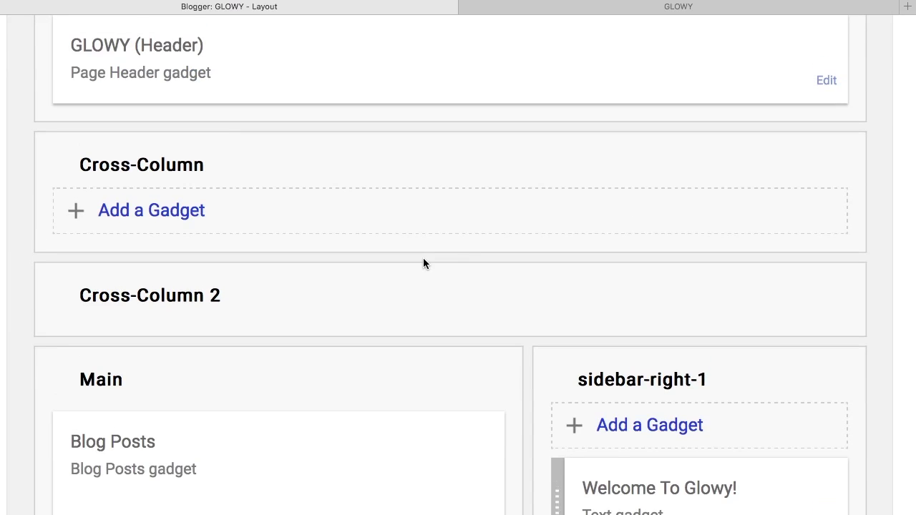
pyautogui.scroll(3, 423, 265)
pyautogui.scroll(2, 419, 149)
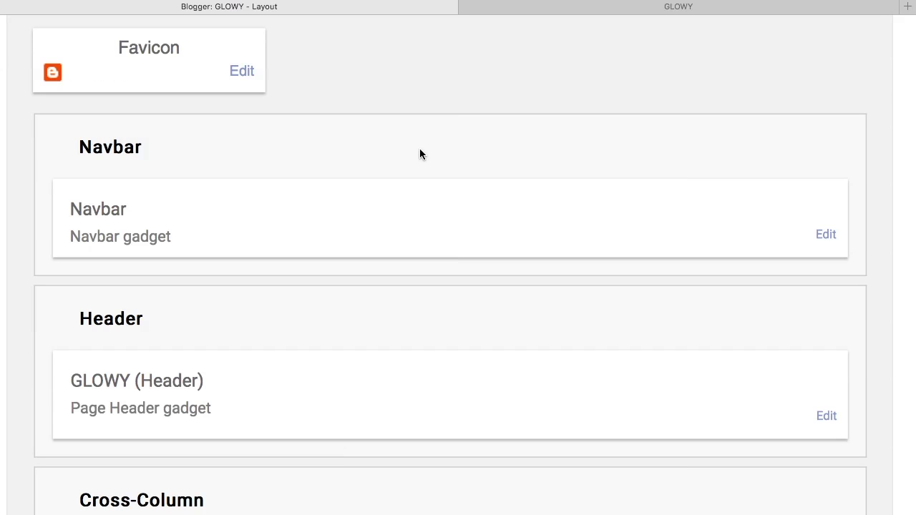
pyautogui.scroll(-5, 419, 149)
pyautogui.scroll(-3, 420, 148)
pyautogui.scroll(-3, 420, 148)
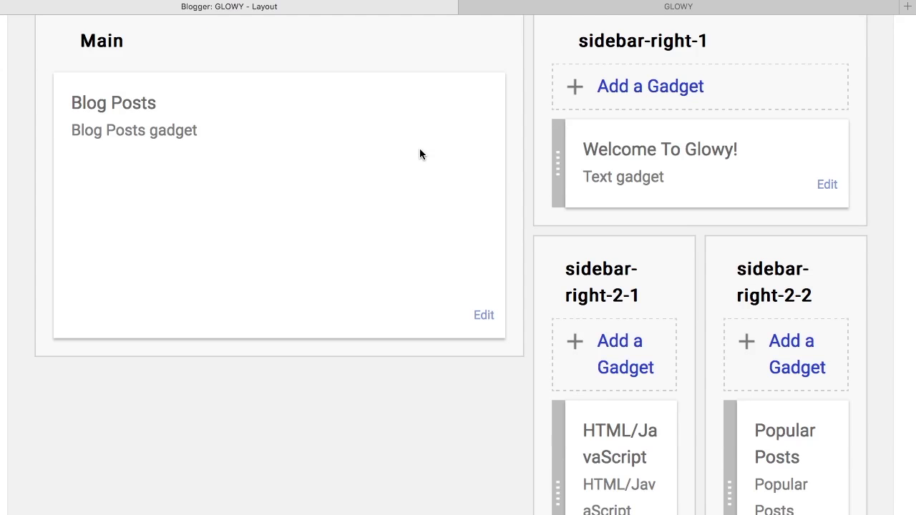
pyautogui.scroll(-1, 420, 148)
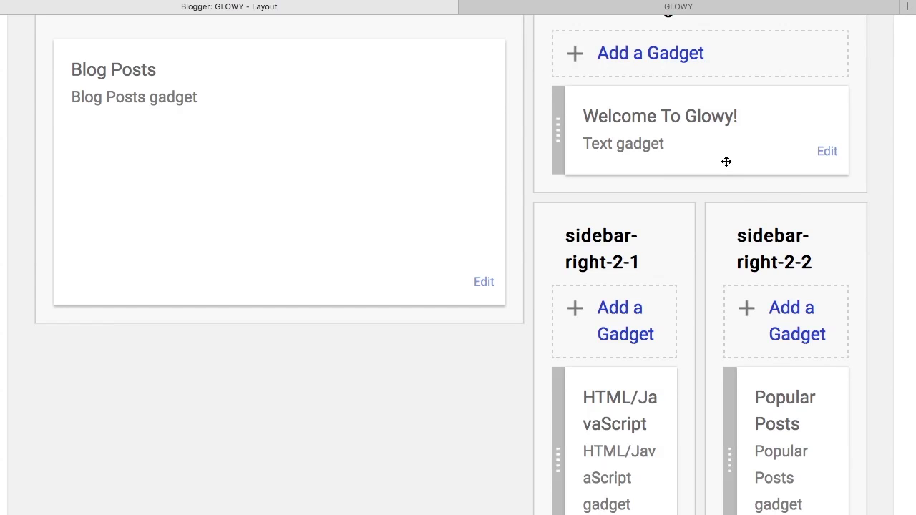
pyautogui.scroll(-1, 742, 201)
pyautogui.scroll(-5, 742, 201)
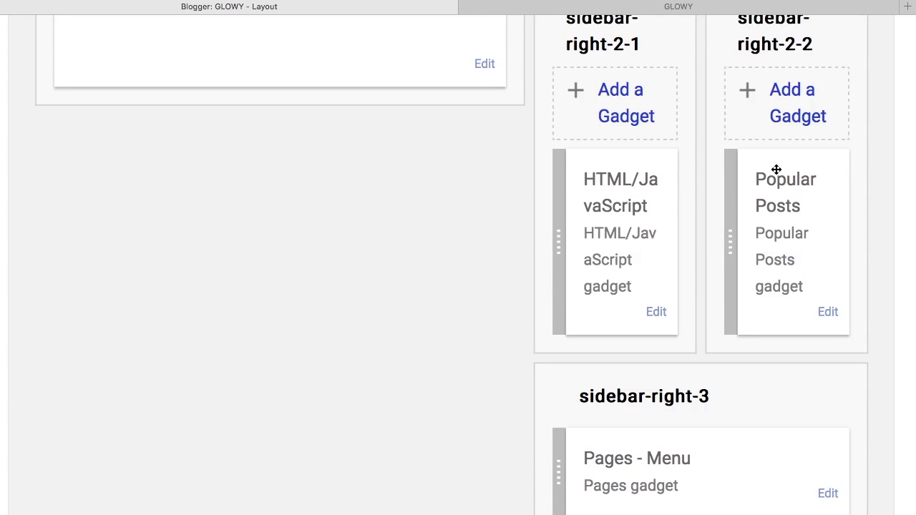
pyautogui.scroll(-3, 713, 284)
pyautogui.scroll(-6, 713, 283)
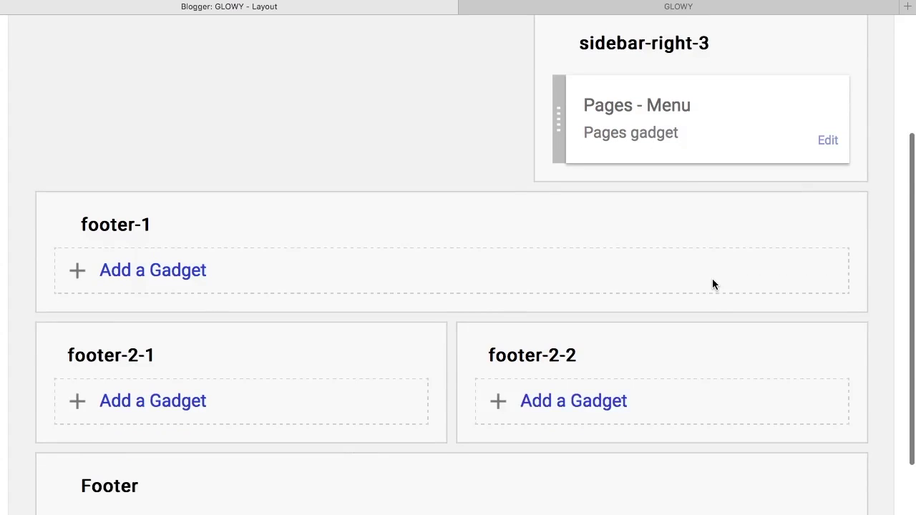
pyautogui.scroll(-2, 389, 225)
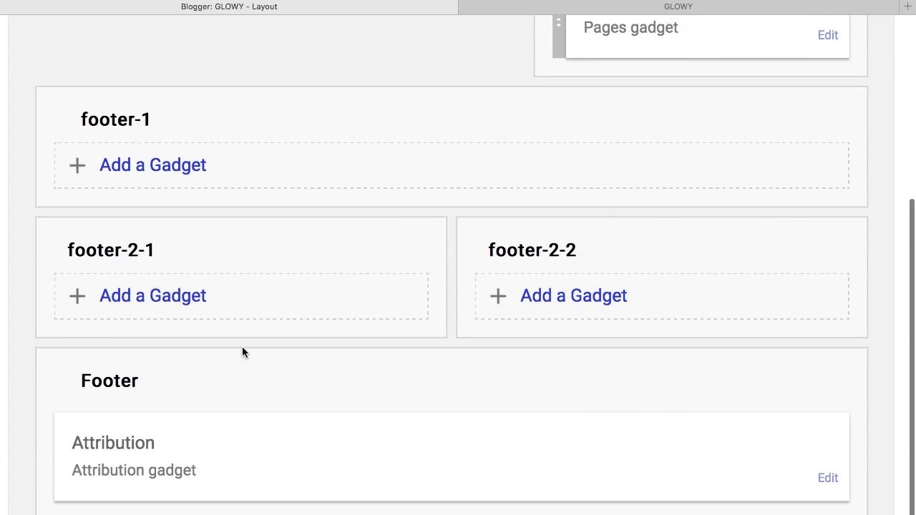
pyautogui.scroll(5, 242, 351)
pyautogui.scroll(15, 242, 351)
pyautogui.scroll(-9, 242, 352)
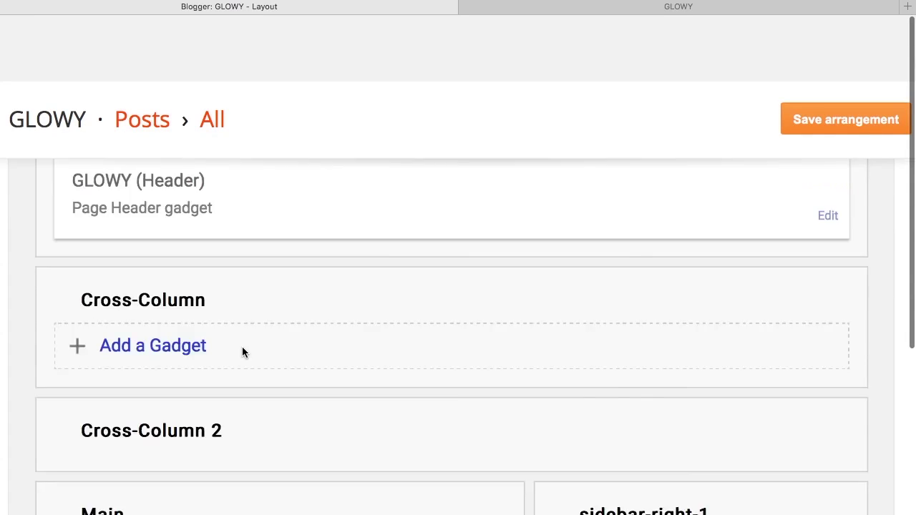
pyautogui.scroll(-6, 393, 257)
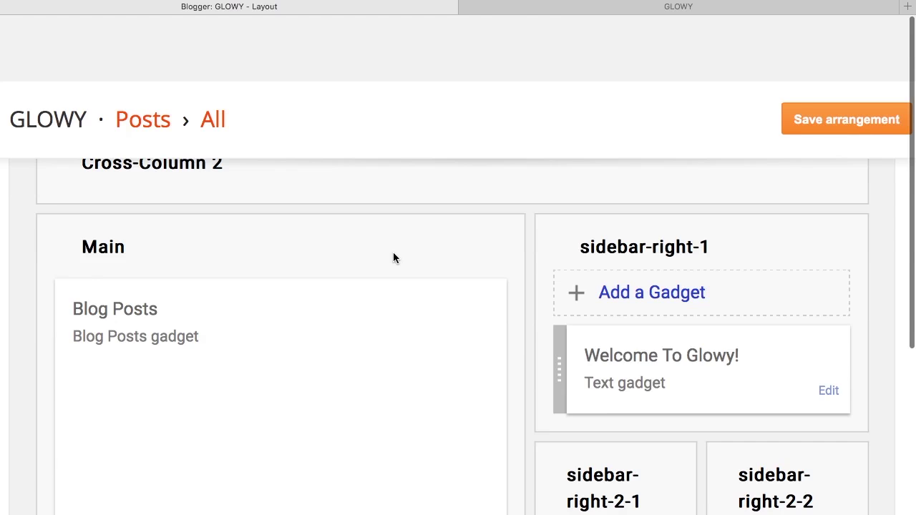
pyautogui.scroll(2, 393, 257)
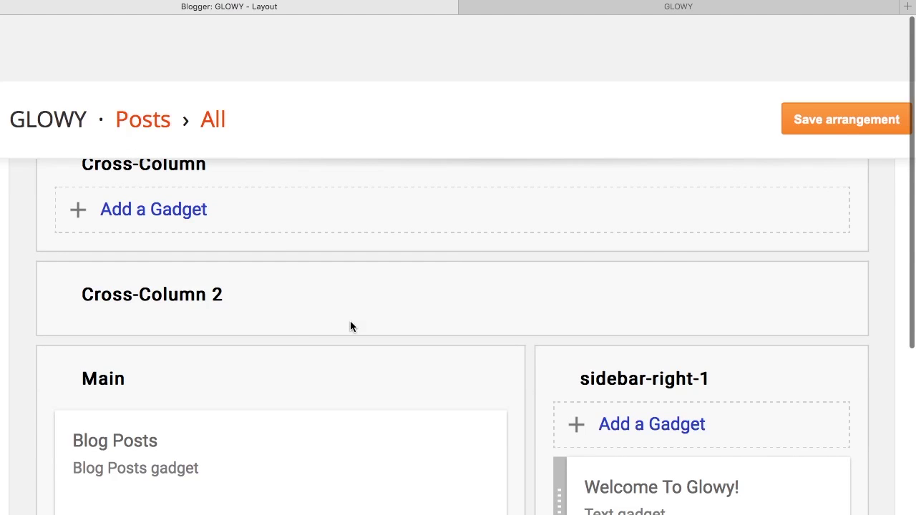
pyautogui.scroll(-3, 350, 327)
pyautogui.scroll(-1, 350, 308)
pyautogui.scroll(-1, 356, 398)
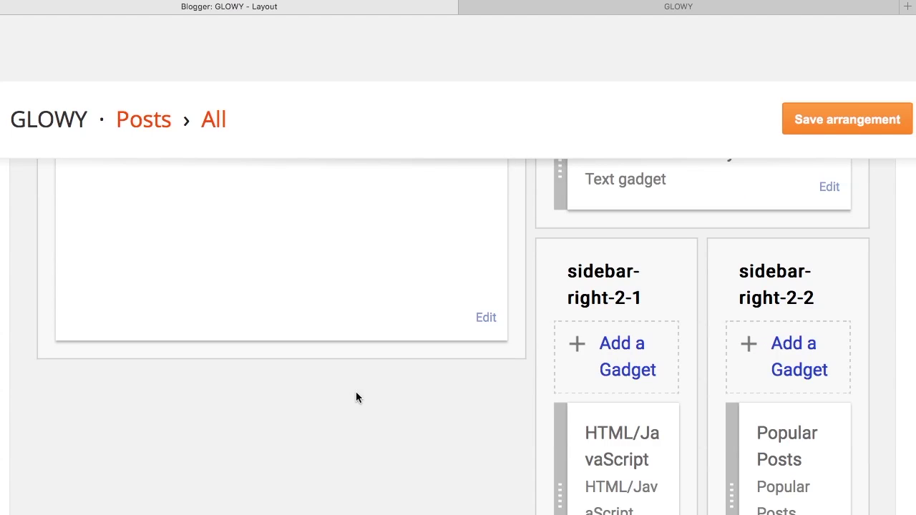
pyautogui.scroll(1, 536, 301)
pyautogui.scroll(3, 526, 282)
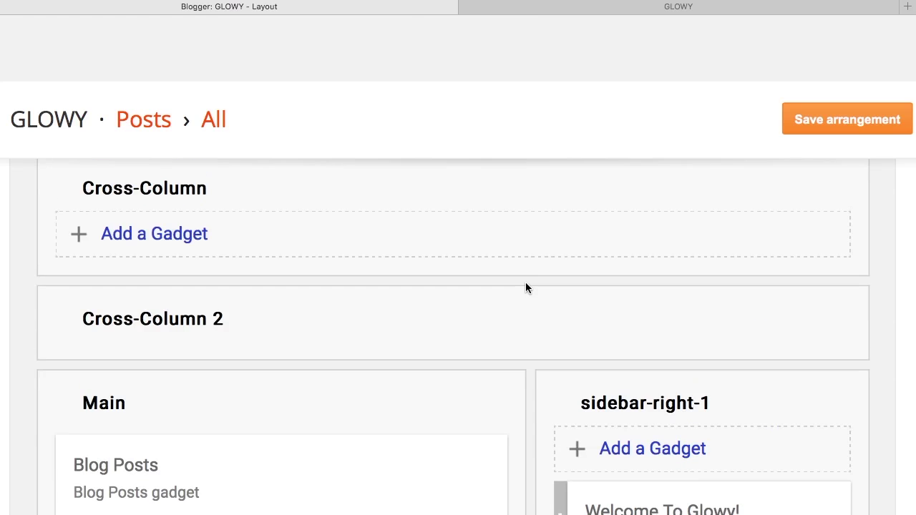
pyautogui.scroll(4, 526, 283)
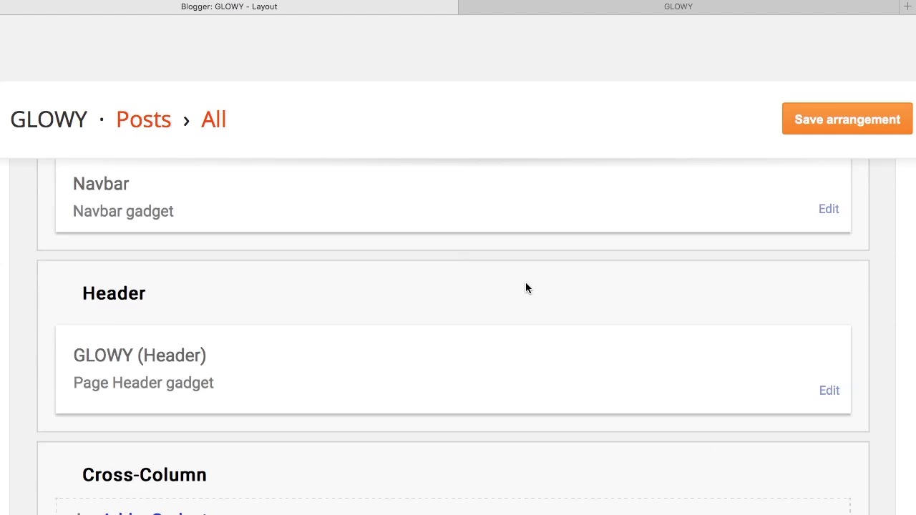
pyautogui.scroll(2, 526, 284)
pyautogui.scroll(1, 526, 284)
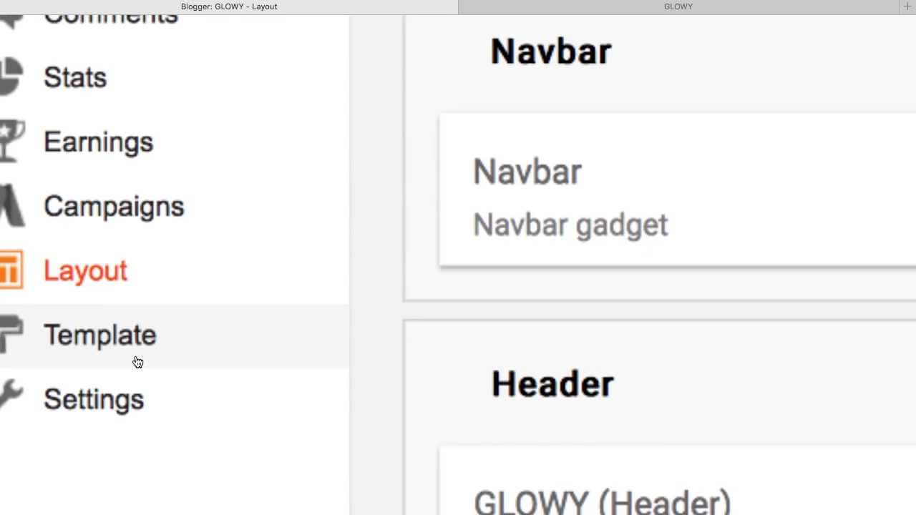
# - Go back to GLOWY's Template page from the left sidebar
pyautogui.click(138, 362)
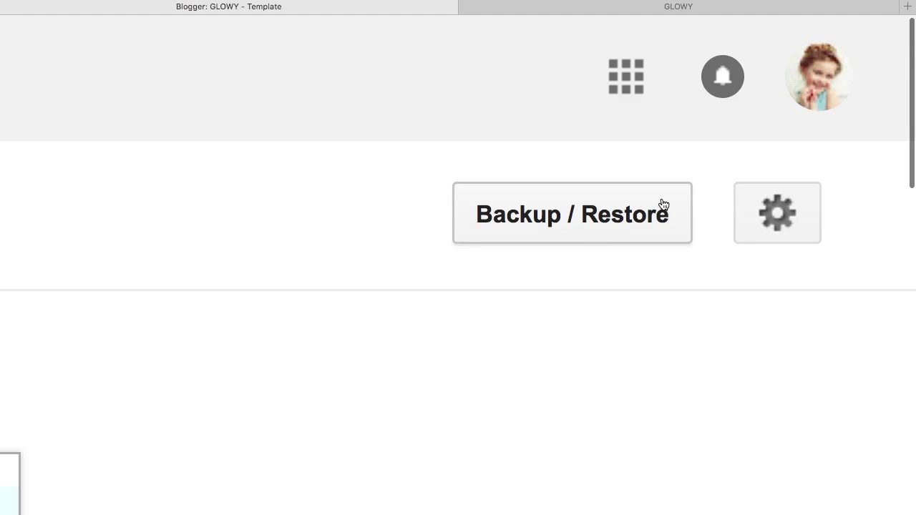
# - Upload the backed-up template XML from Downloads through Backup / Restore to restore GLOWY
pyautogui.click(661, 205)
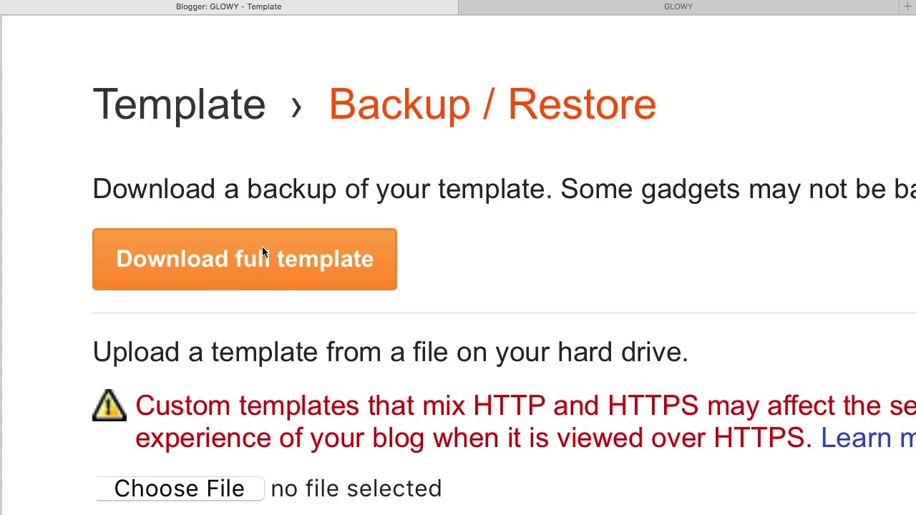
pyautogui.scroll(-2, 200, 238)
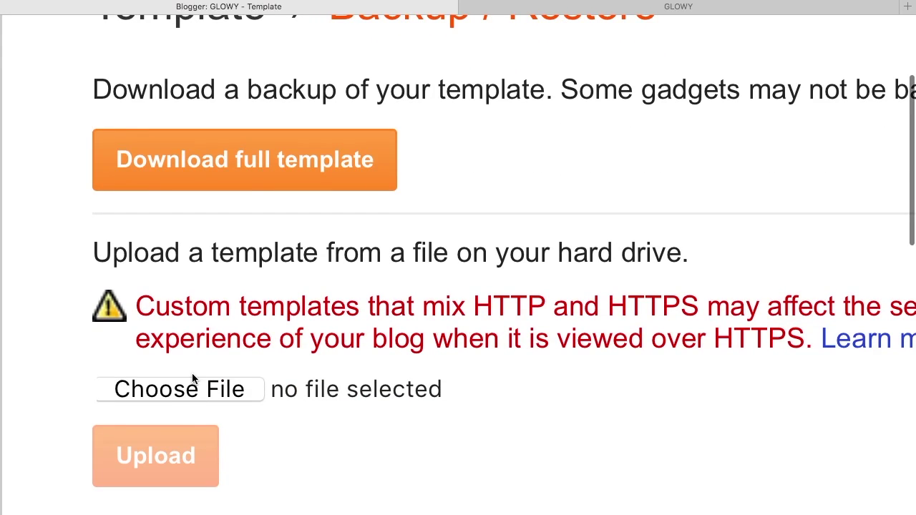
pyautogui.click(167, 397)
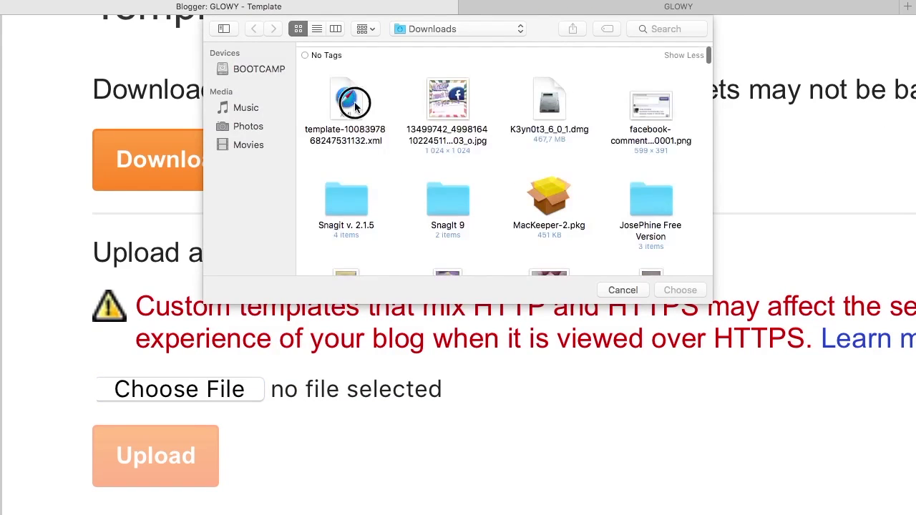
pyautogui.click(377, 142)
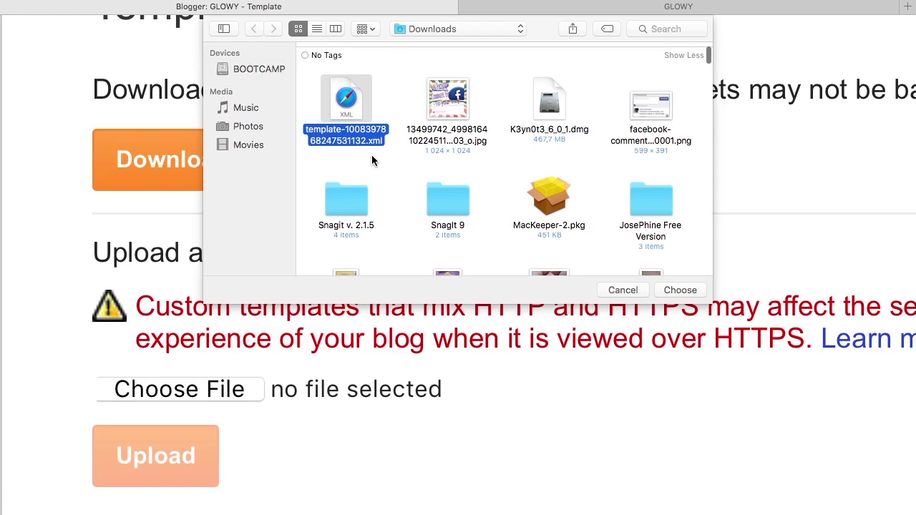
pyautogui.doubleClick(349, 100)
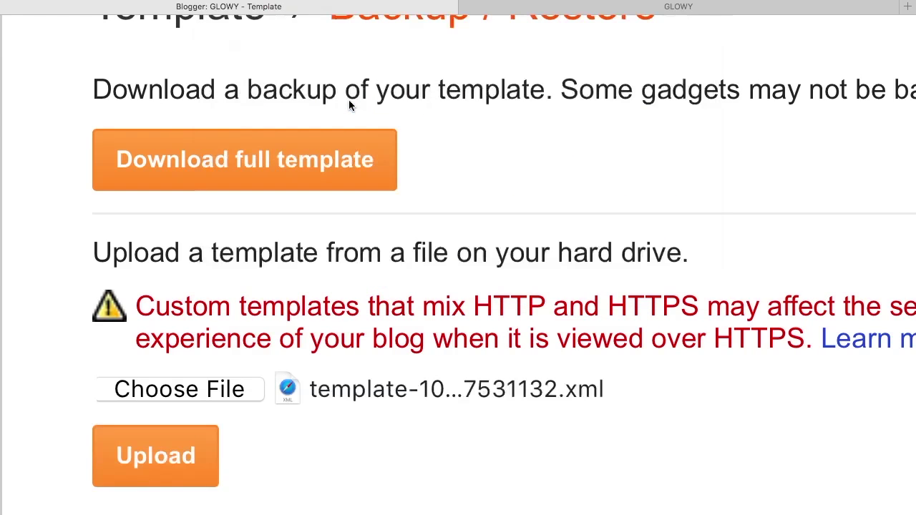
pyautogui.click(146, 450)
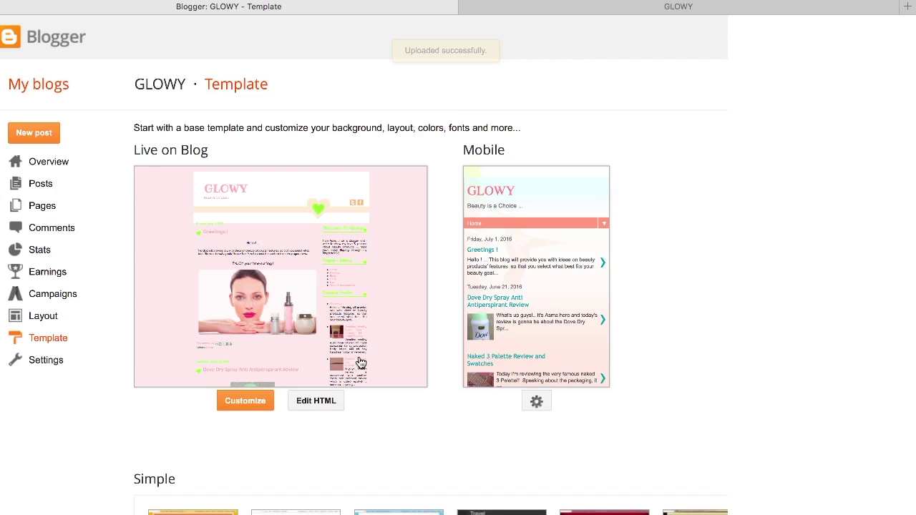
# - Scroll the Template page's live preview to inspect the restored pink design, Greetings post and sidebar
pyautogui.scroll(5, 234, 289)
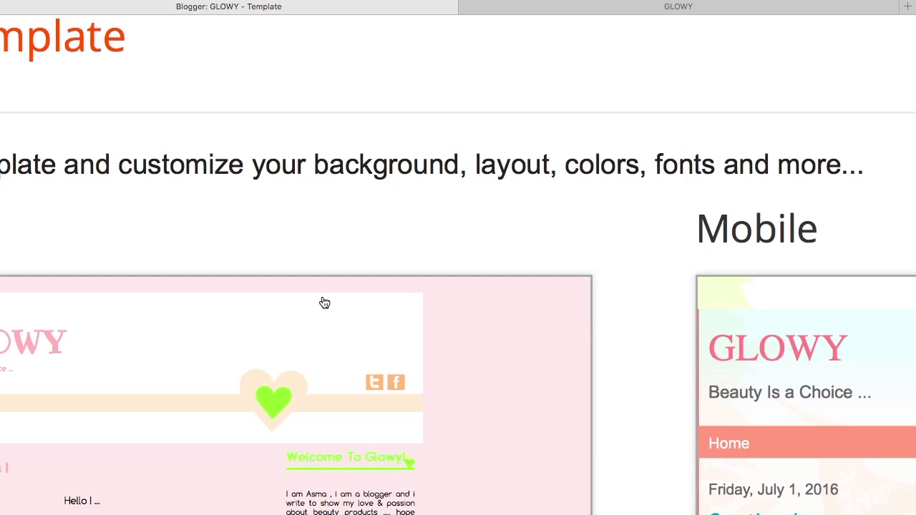
pyautogui.scroll(3, 331, 313)
pyautogui.hscroll(-10, 331, 313)
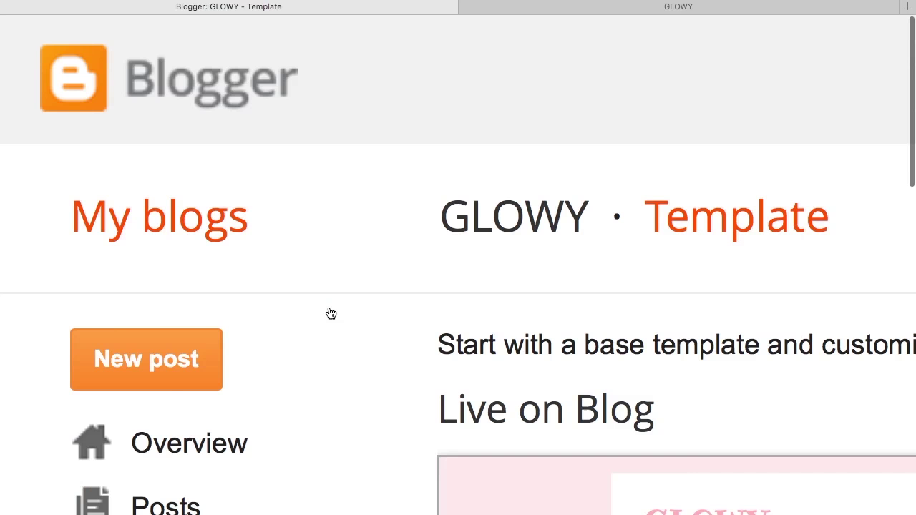
pyautogui.scroll(-5, 331, 314)
pyautogui.scroll(-2, 330, 314)
pyautogui.scroll(-2, 330, 314)
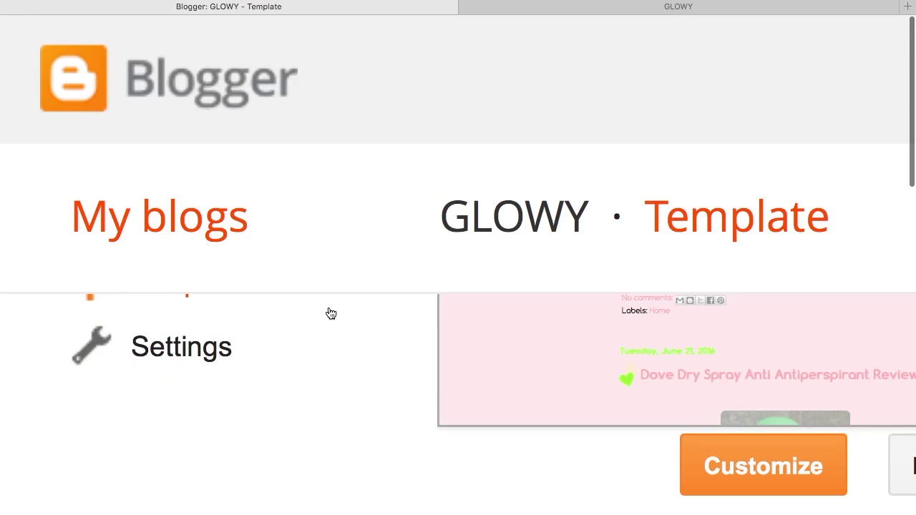
pyautogui.hscroll(1, 330, 314)
pyautogui.scroll(1, 331, 313)
pyautogui.hscroll(2, 331, 314)
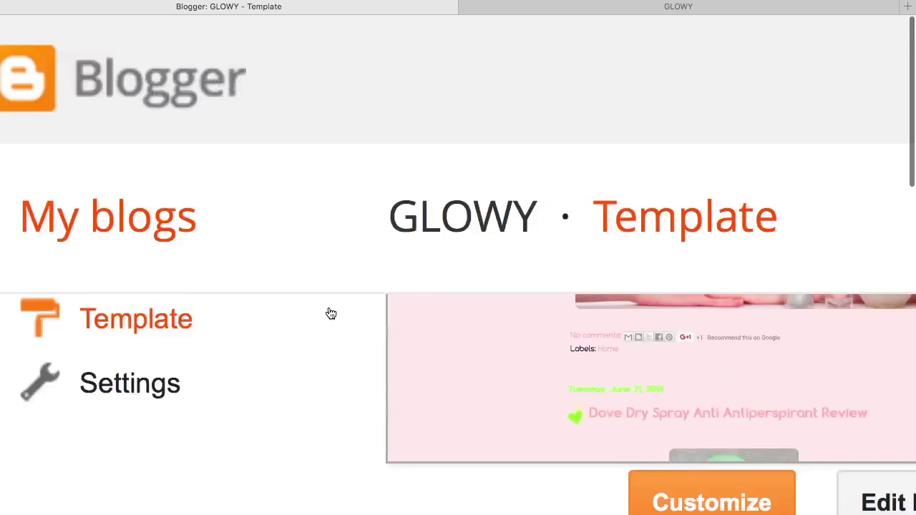
pyautogui.scroll(3, 331, 313)
pyautogui.scroll(3, 331, 314)
pyautogui.hscroll(1, 331, 313)
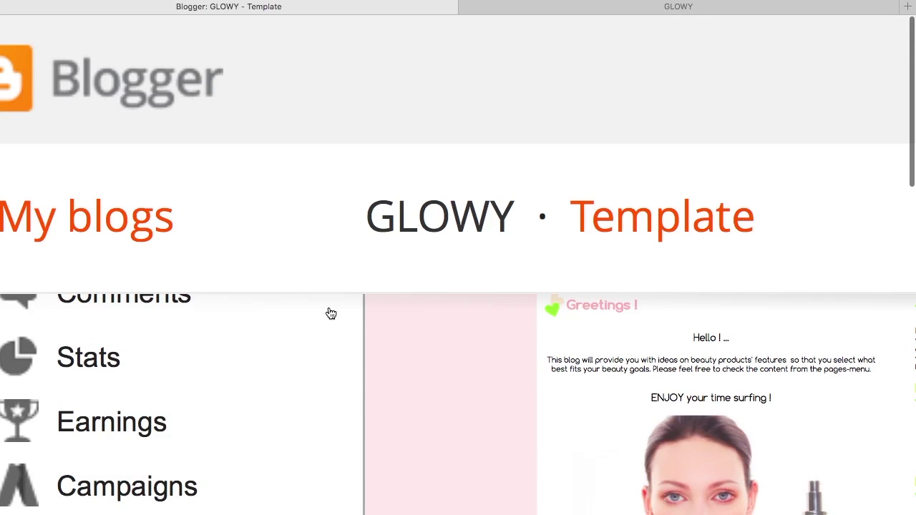
pyautogui.hscroll(5, 330, 313)
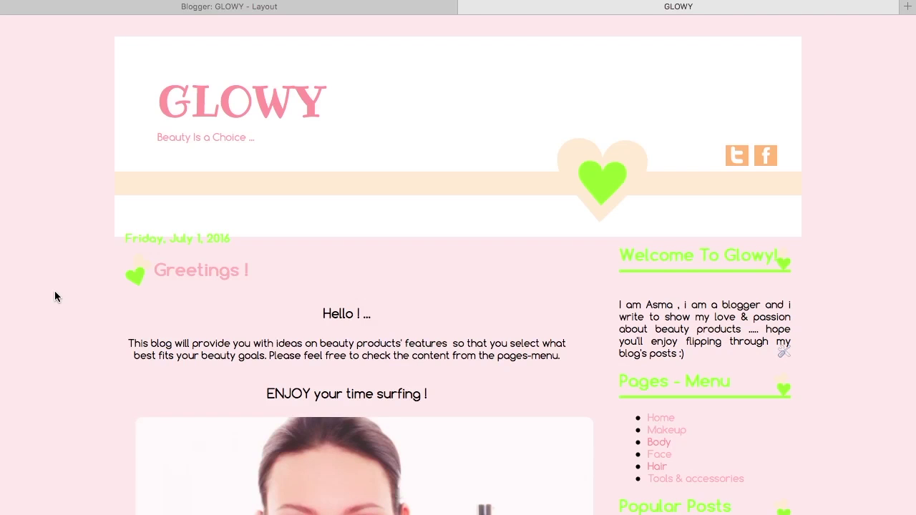
# - Scroll the live GLOWY blog down to the Vaseline review and back to the top
pyautogui.scroll(-5, 55, 291)
pyautogui.scroll(-5, 55, 292)
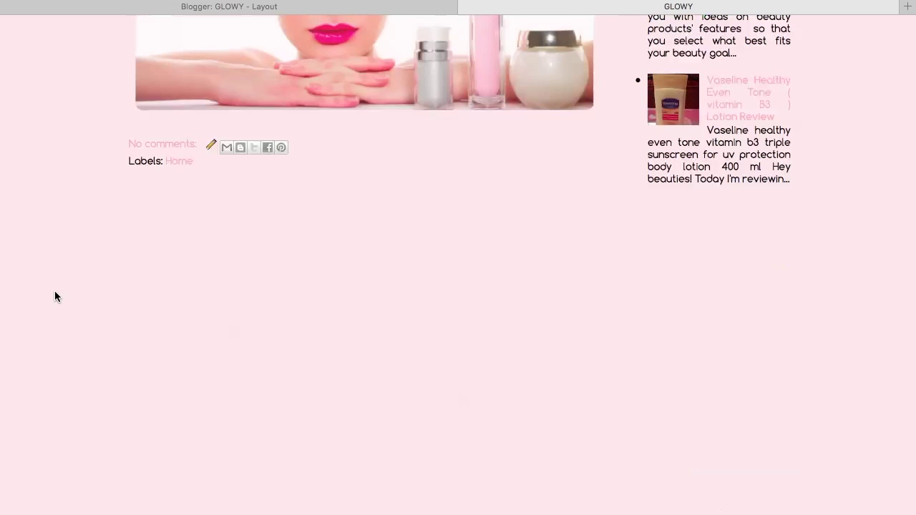
pyautogui.scroll(-3, 55, 296)
pyautogui.scroll(5, 54, 297)
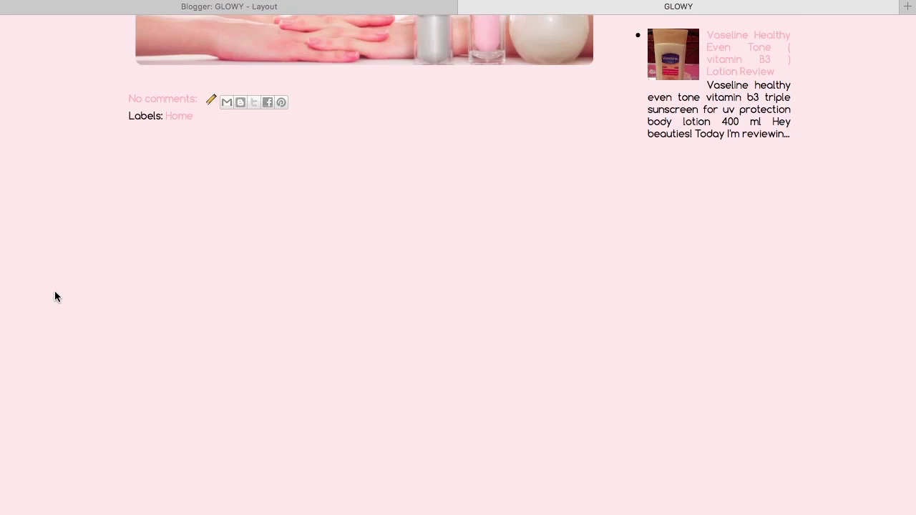
pyautogui.scroll(15, 55, 296)
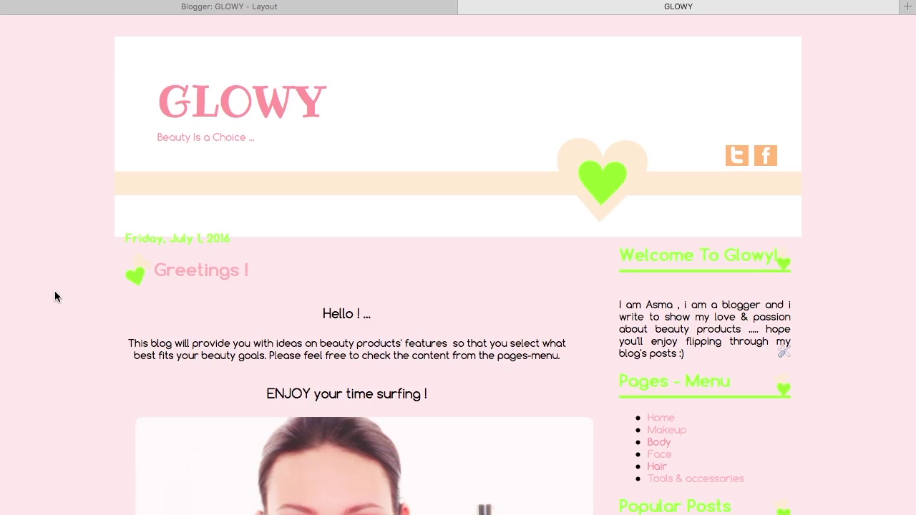
pyautogui.scroll(-2, 54, 296)
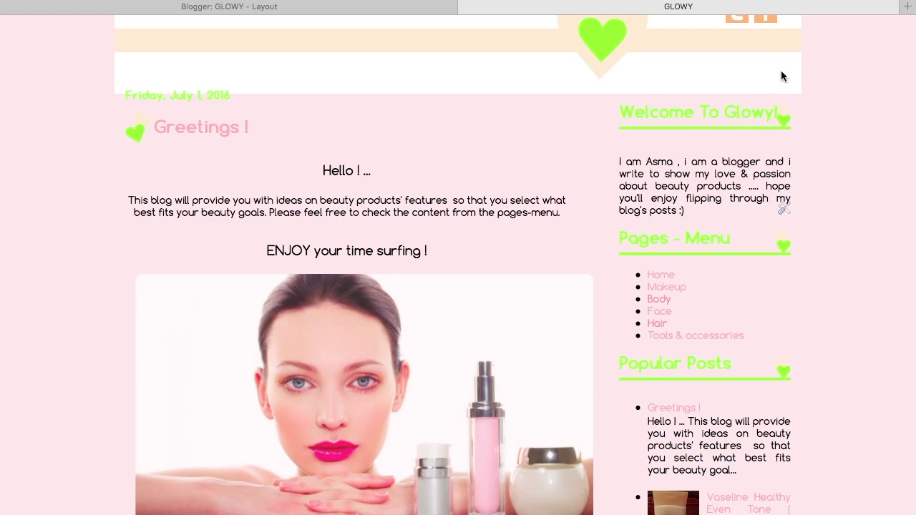
pyautogui.scroll(-8, 844, 324)
pyautogui.scroll(10, 844, 323)
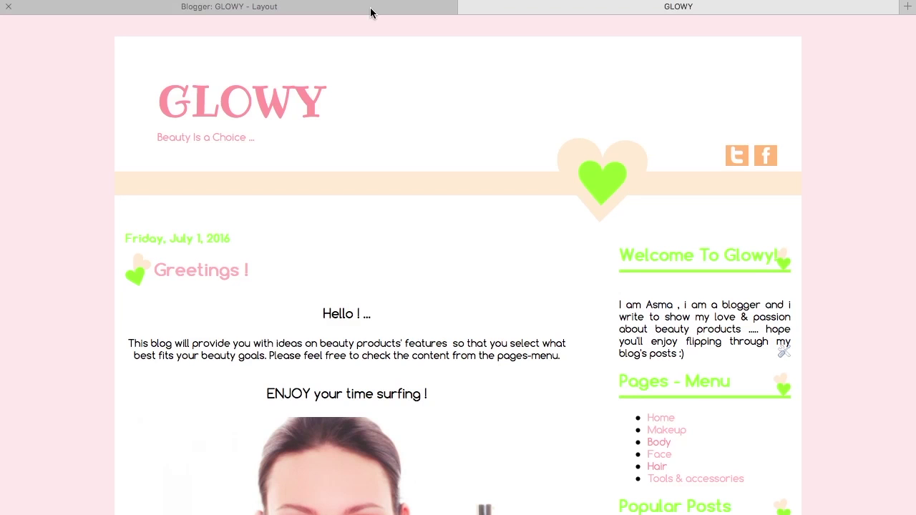
# - Return to the GLOWY Layout tab and review its Blog Posts, Welcome, Pages and Popular Posts gadgets
pyautogui.click(371, 9)
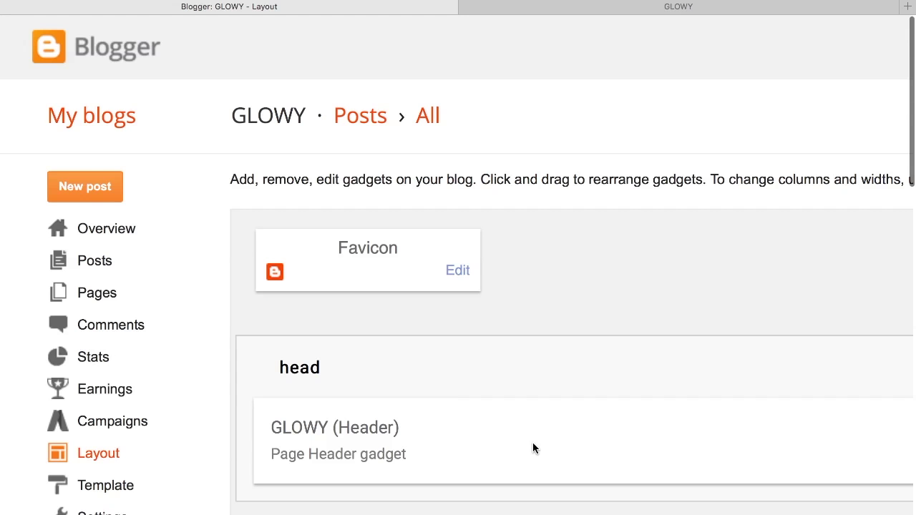
pyautogui.scroll(-5, 534, 446)
pyautogui.scroll(-2, 534, 445)
pyautogui.scroll(-3, 534, 446)
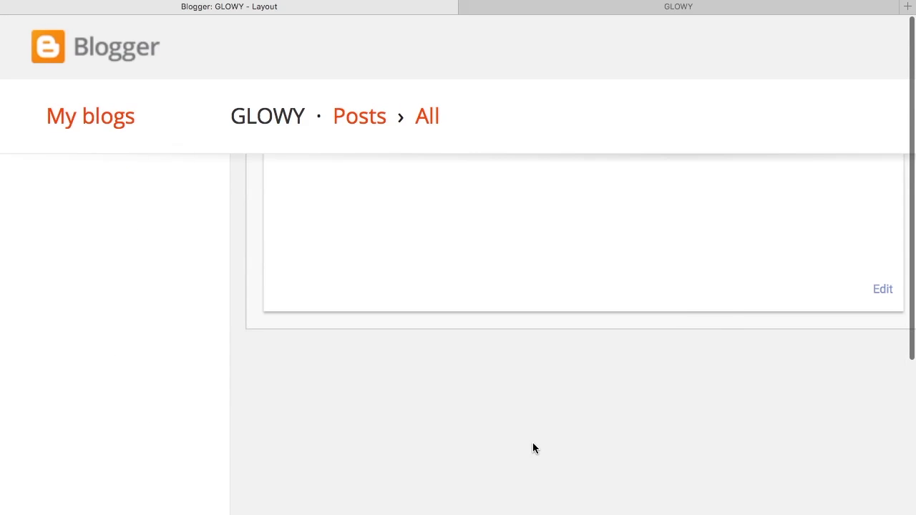
pyautogui.scroll(2, 533, 443)
pyautogui.scroll(2, 532, 444)
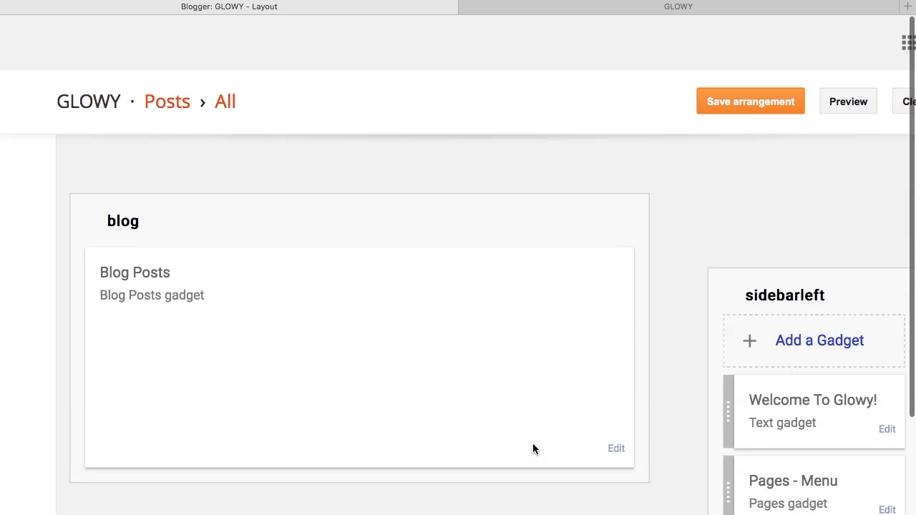
pyautogui.scroll(-2, 532, 449)
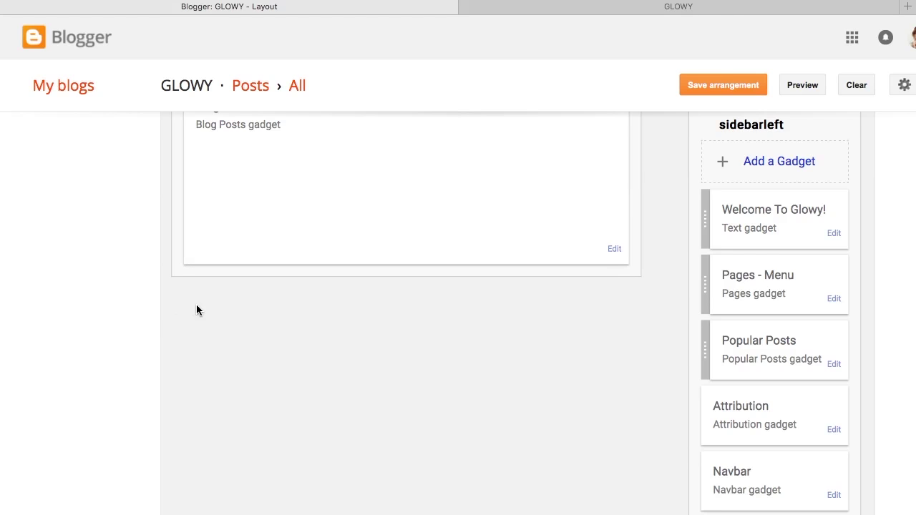
pyautogui.scroll(2, 132, 321)
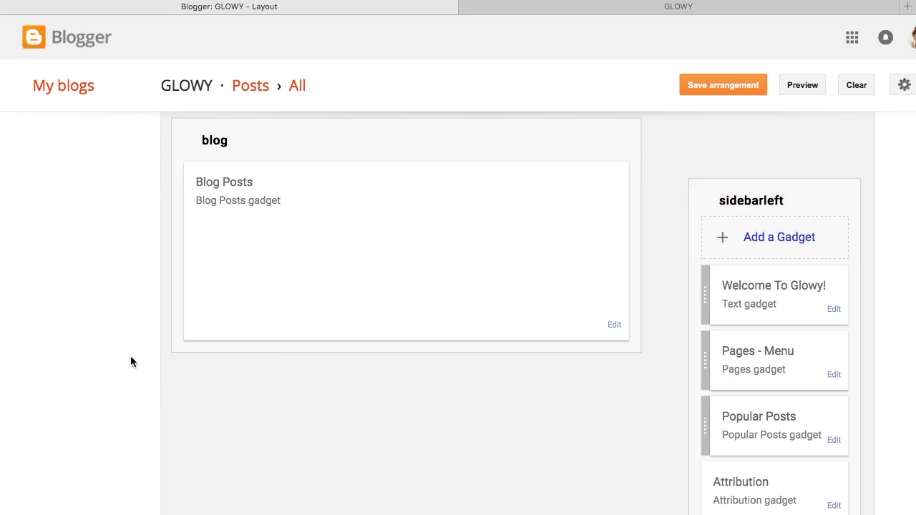
pyautogui.scroll(5, 558, 345)
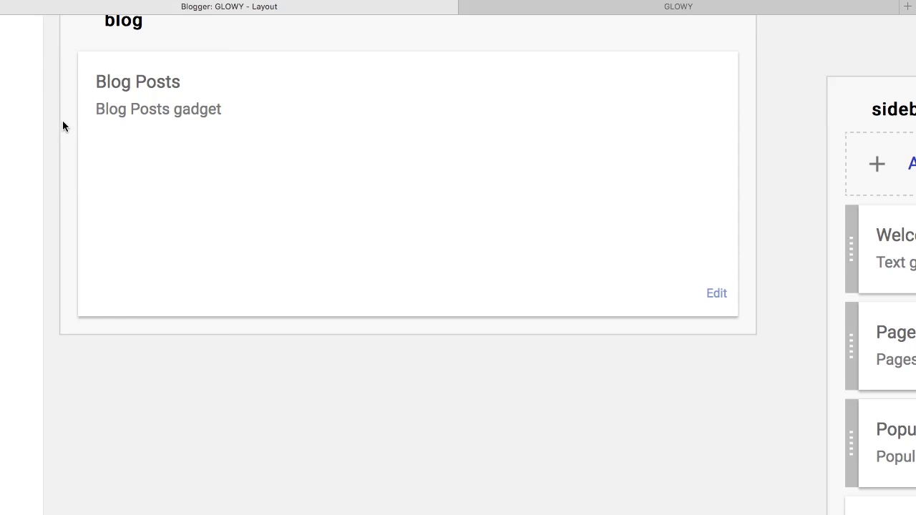
pyautogui.scroll(1, 143, 120)
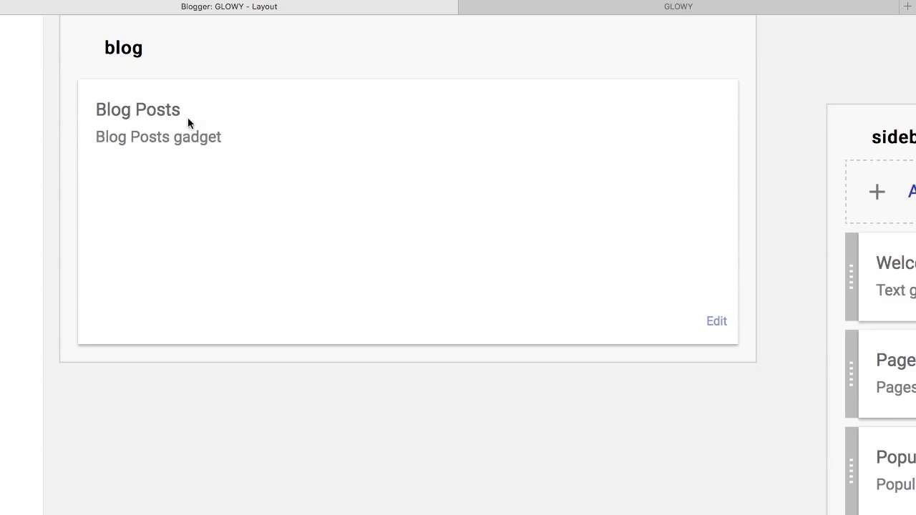
pyautogui.scroll(-3, 403, 355)
pyautogui.hscroll(2, 430, 231)
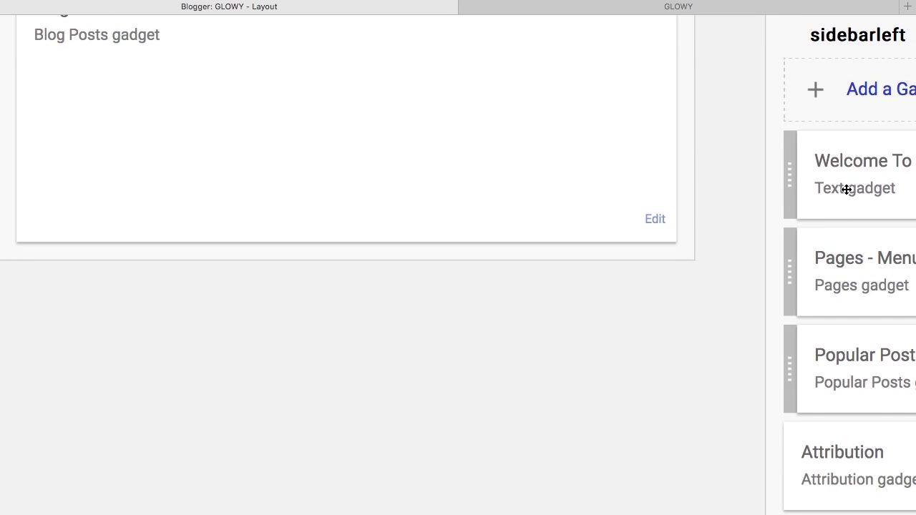
pyautogui.press('super+minus')
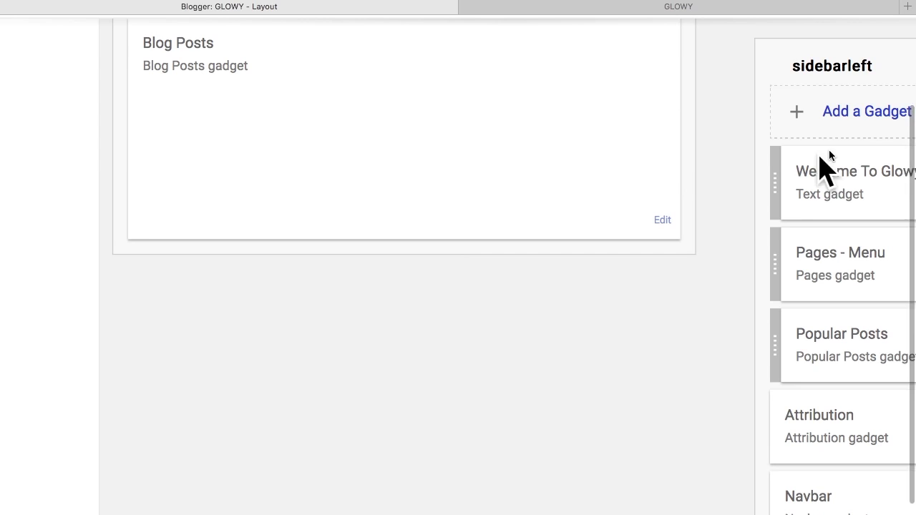
pyautogui.click(875, 174)
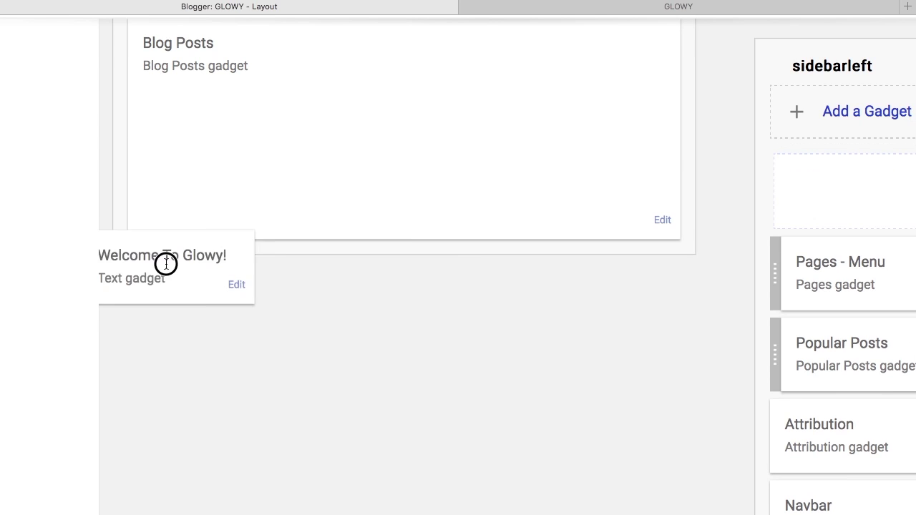
pyautogui.moveTo(875, 175); pyautogui.dragTo(215, 295)
pyautogui.moveTo(865, 245); pyautogui.dragTo(213, 289)
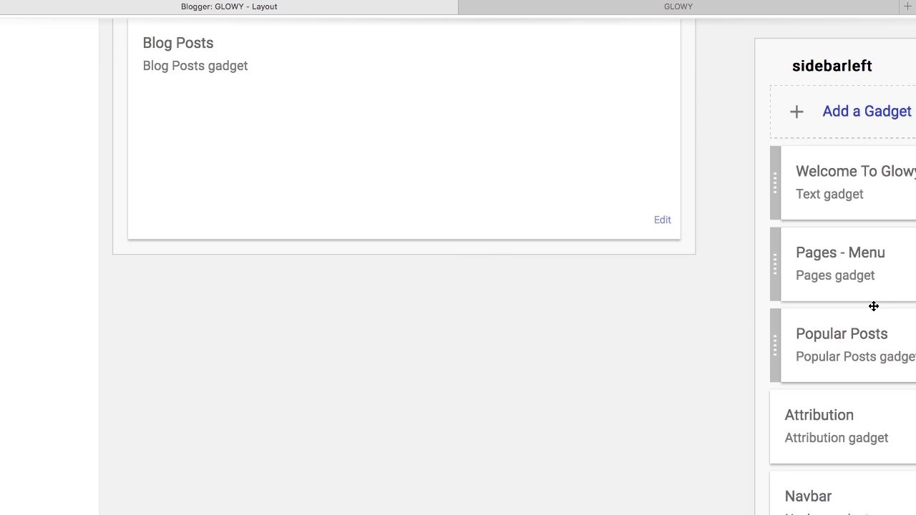
pyautogui.moveTo(878, 278); pyautogui.dragTo(289, 273)
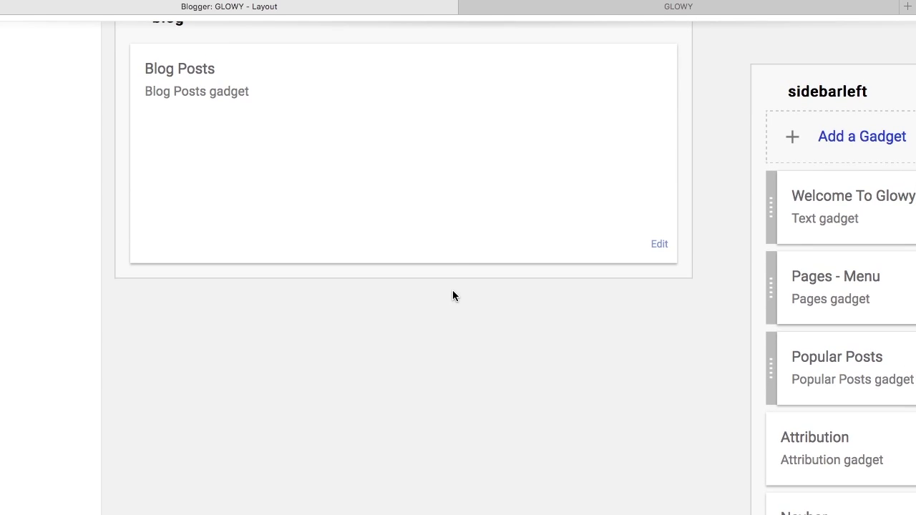
# - Scroll back to the top of the GLOWY Layout page to show the Favicon and head sections
pyautogui.scroll(5, 159, 230)
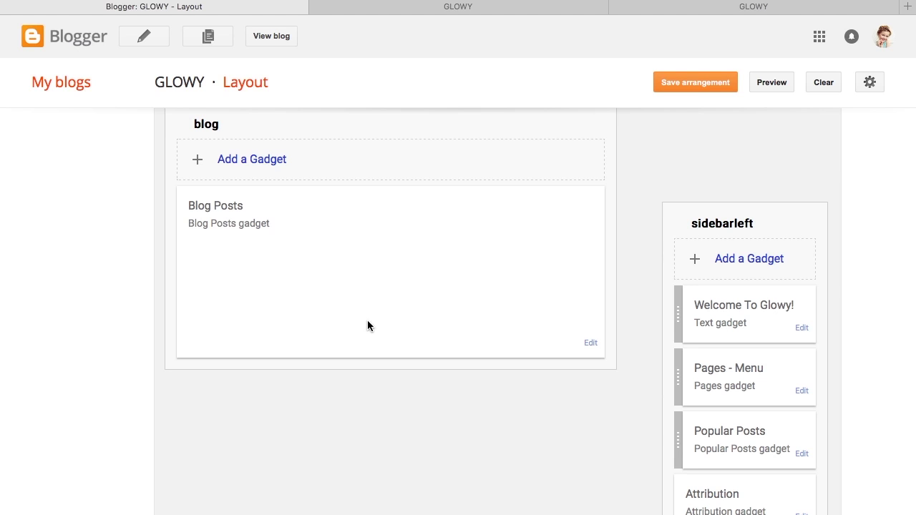
pyautogui.scroll(5, 606, 413)
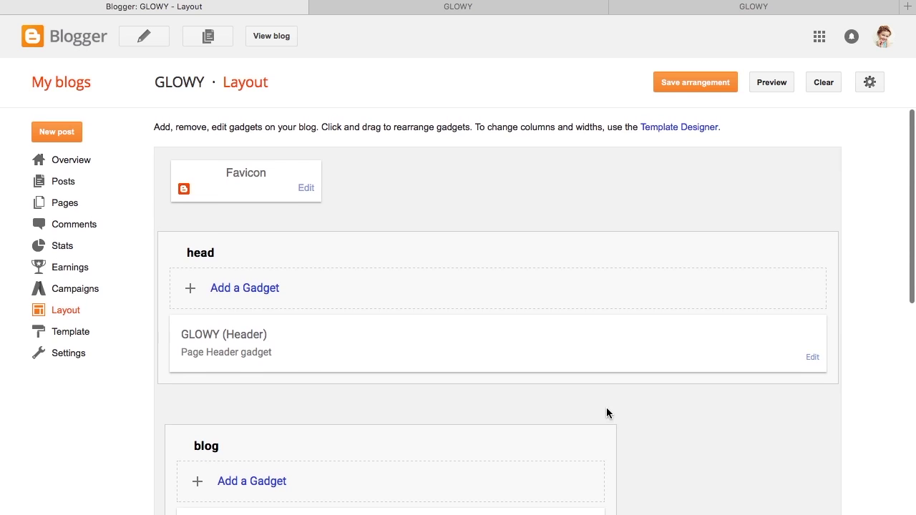